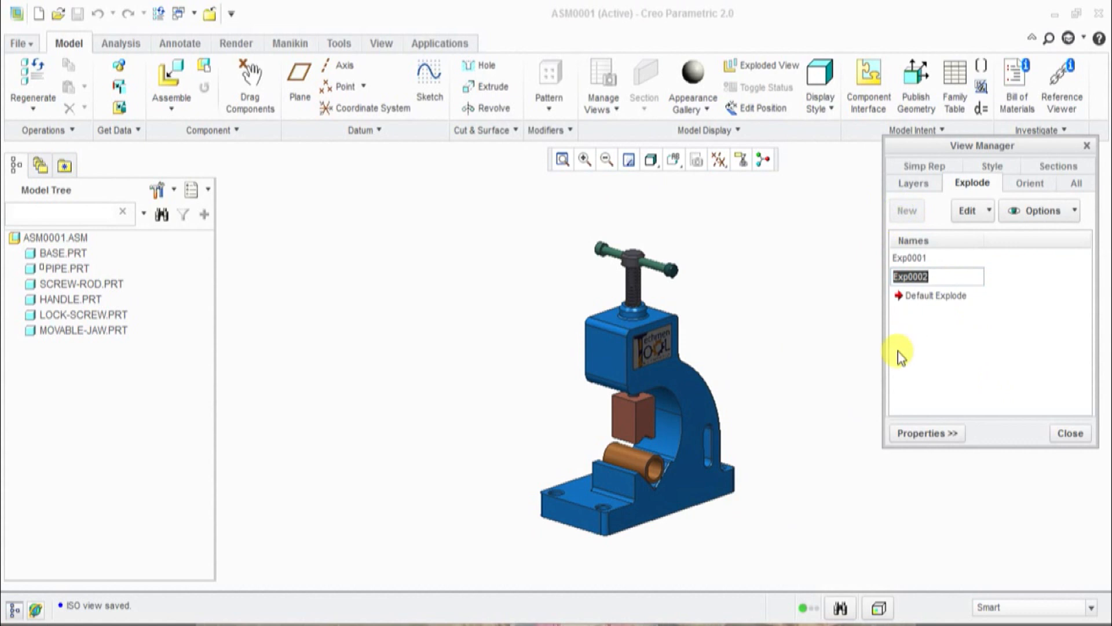
Step: Create the explode state Exp0002 and open its component positions for editing
key(Return)
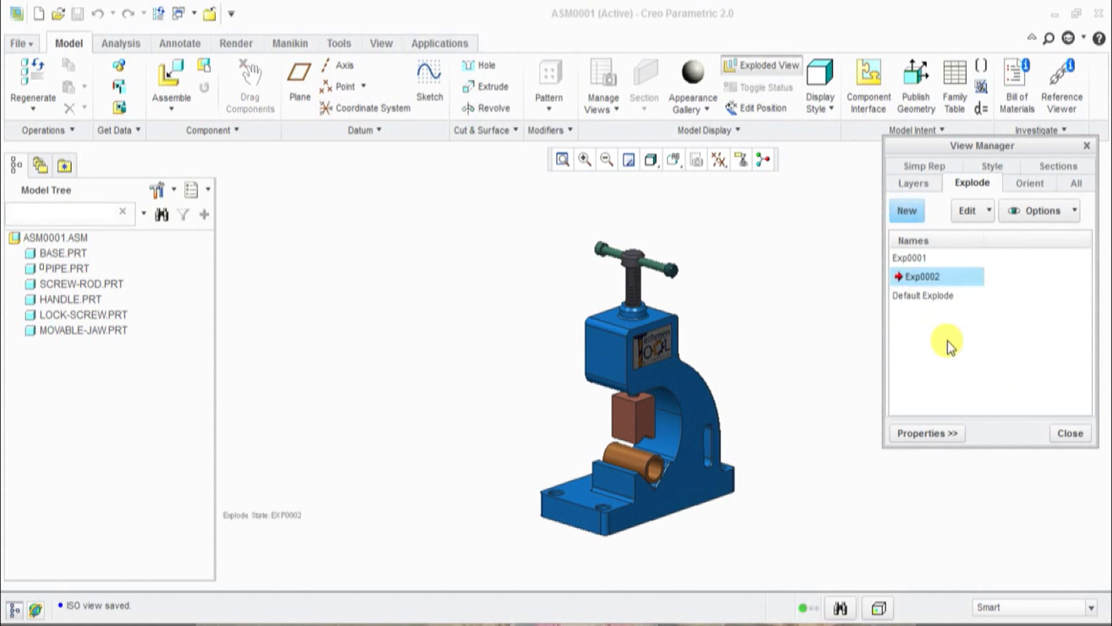
right_click(955, 278)
click(987, 423)
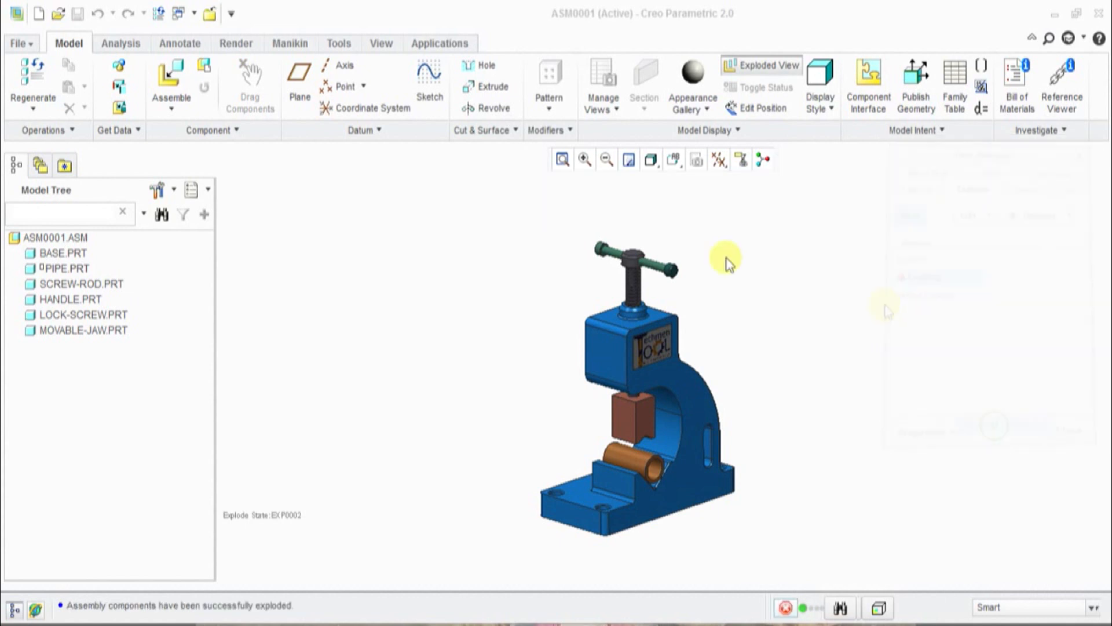
Step: Move the screw rod up about 454 units out of the base and raise the handle about 531 units
click(636, 323)
drag(636, 323, 645, 219)
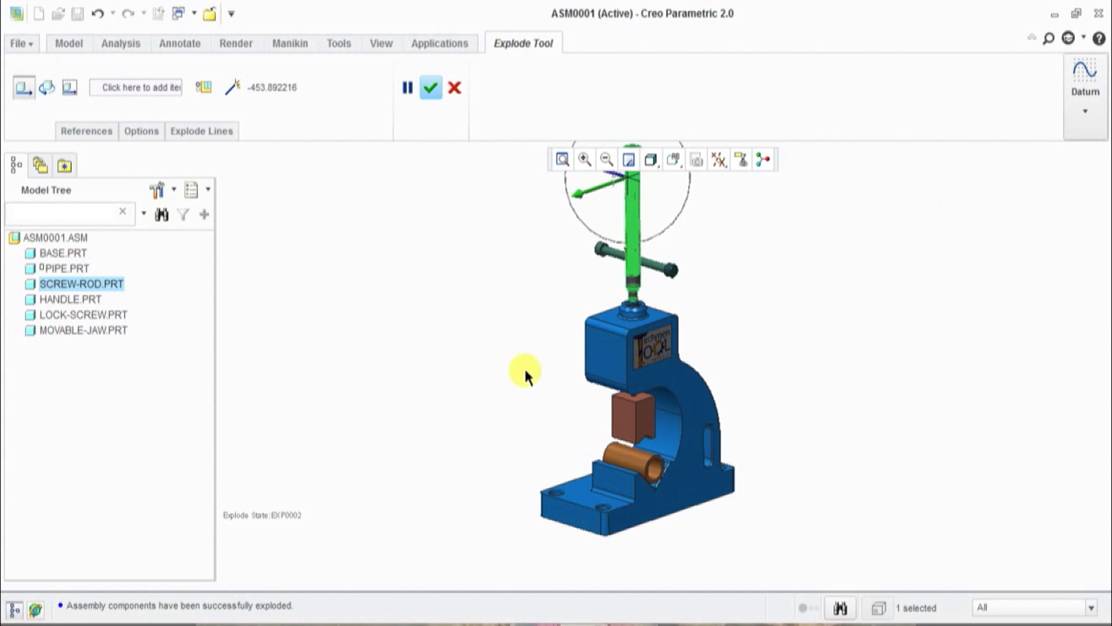
scroll(524, 371, down, 2)
click(621, 305)
drag(616, 318, 620, 186)
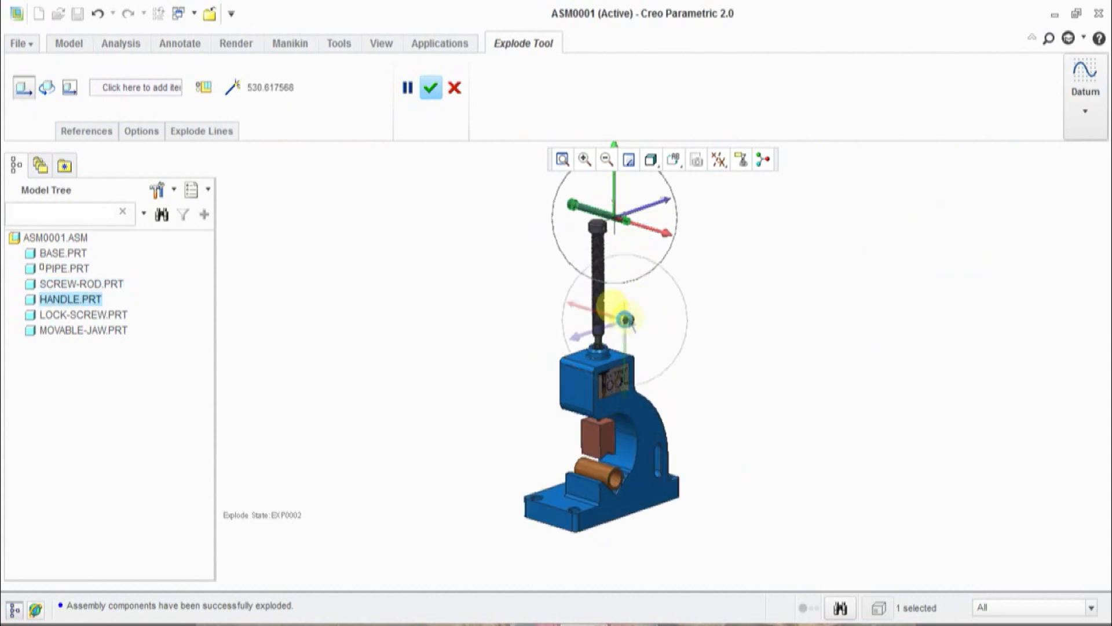
Step: Move the lock screw up about 544 units in line with the handle and slide it about 30 units off the handle's end
click(628, 320)
drag(623, 353, 643, 243)
scroll(652, 278, up, 5)
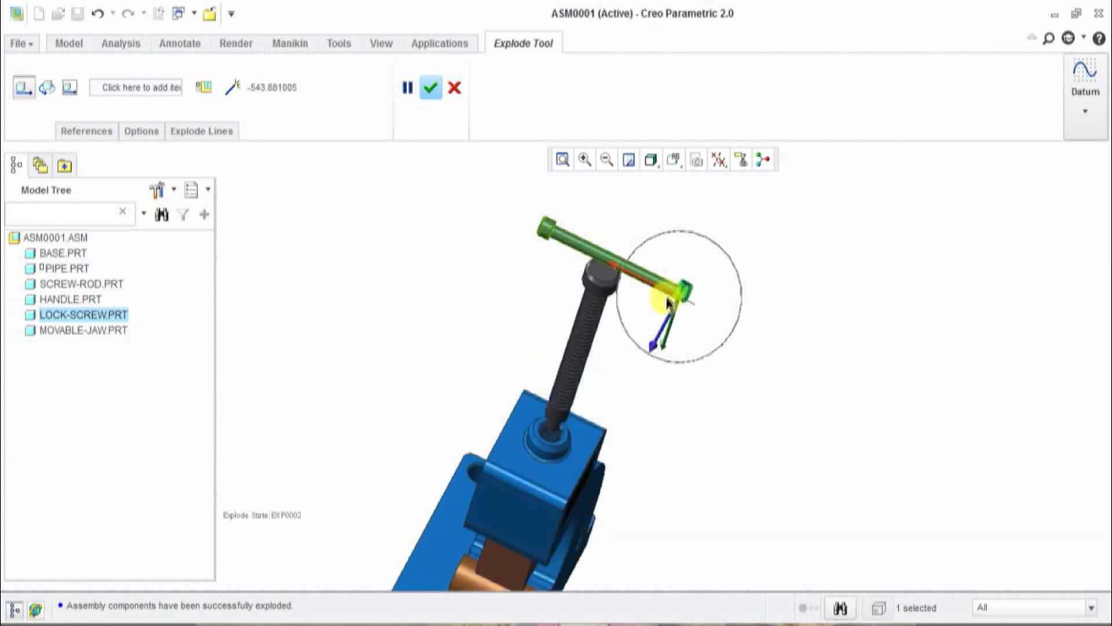
mouse_move(653, 287)
mouse_down()
mouse_move(691, 319)
mouse_move(684, 325)
mouse_move(666, 298)
mouse_move(675, 290)
mouse_up()
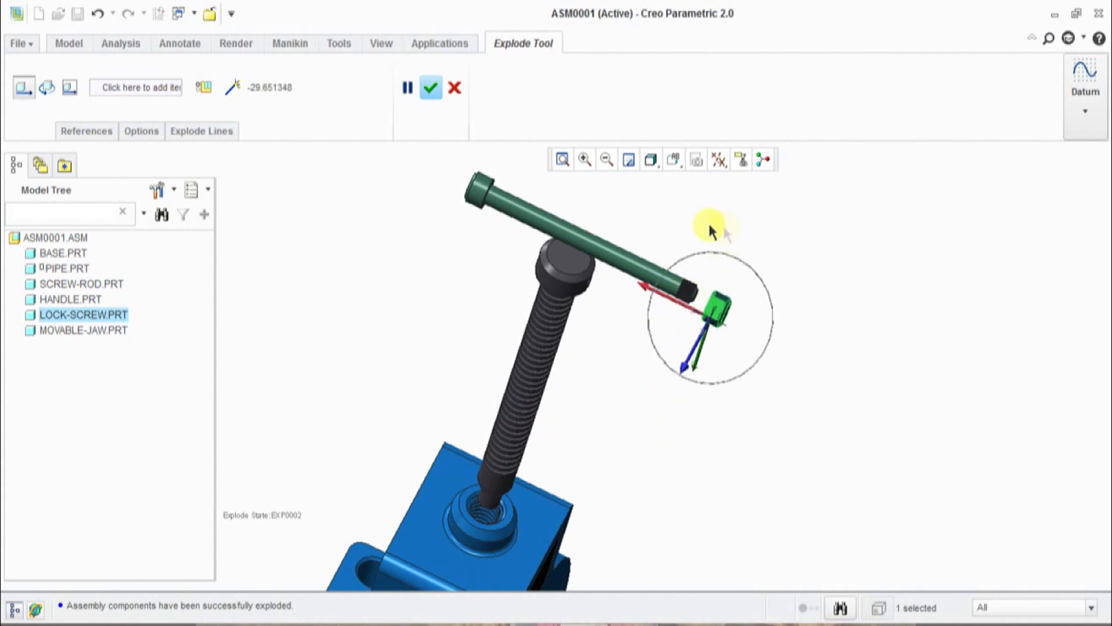
Step: Adjust the movable jaw's vertical position and lift the pipe about 42 units off its seat in the base
scroll(713, 228, down, 4)
middle_drag(689, 316, 663, 277)
scroll(666, 414, down, 5)
mouse_move(615, 400)
middle_down()
mouse_move(596, 377)
mouse_move(603, 392)
middle_up()
click(603, 392)
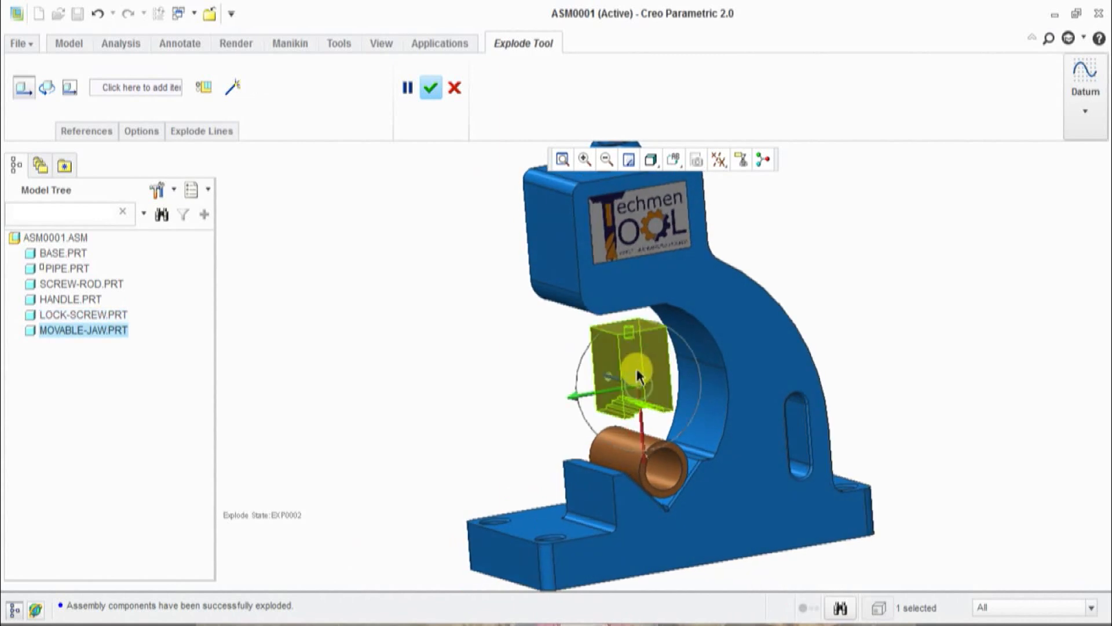
drag(639, 399, 640, 394)
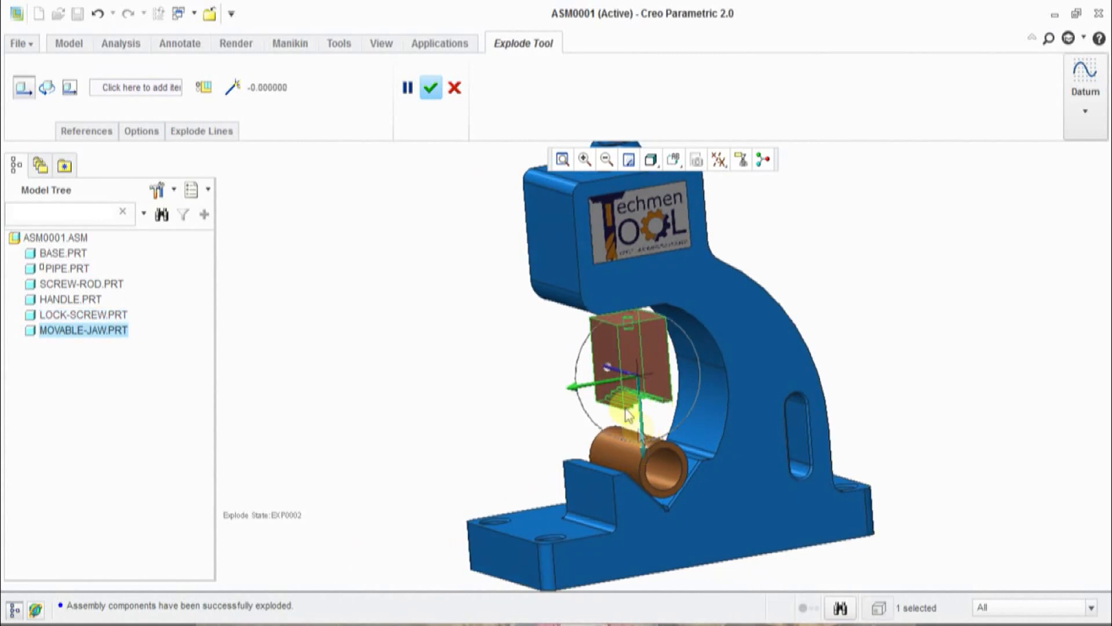
click(657, 480)
drag(656, 506, 651, 491)
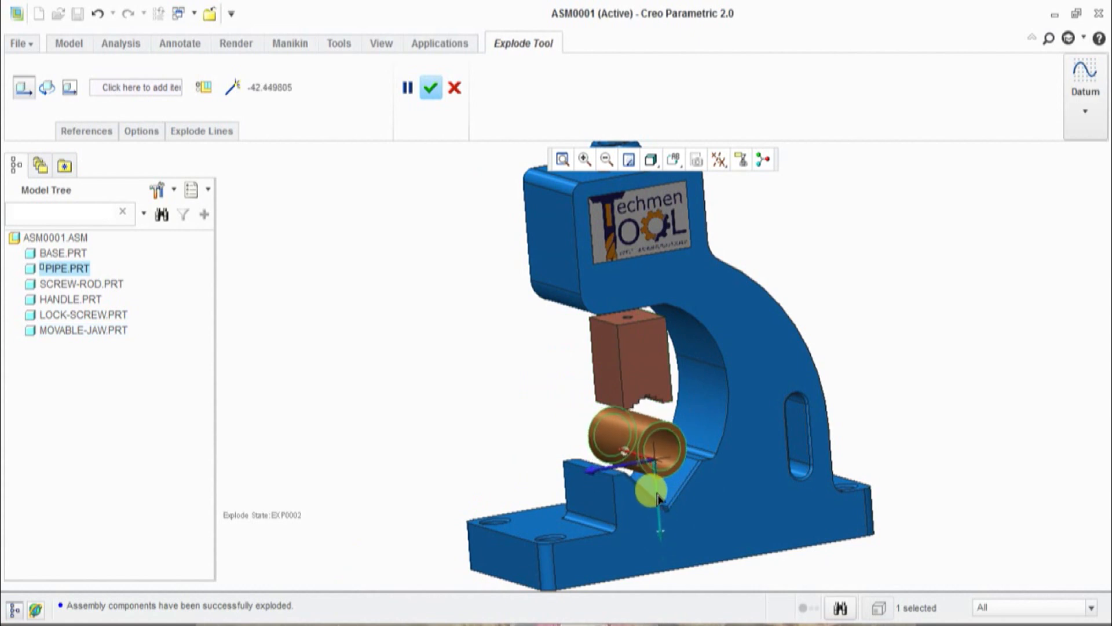
Step: Restore the saved ISO view and accept the exploded component positions
middle_drag(555, 452, 566, 442)
scroll(750, 534, up, 3)
click(673, 159)
click(701, 262)
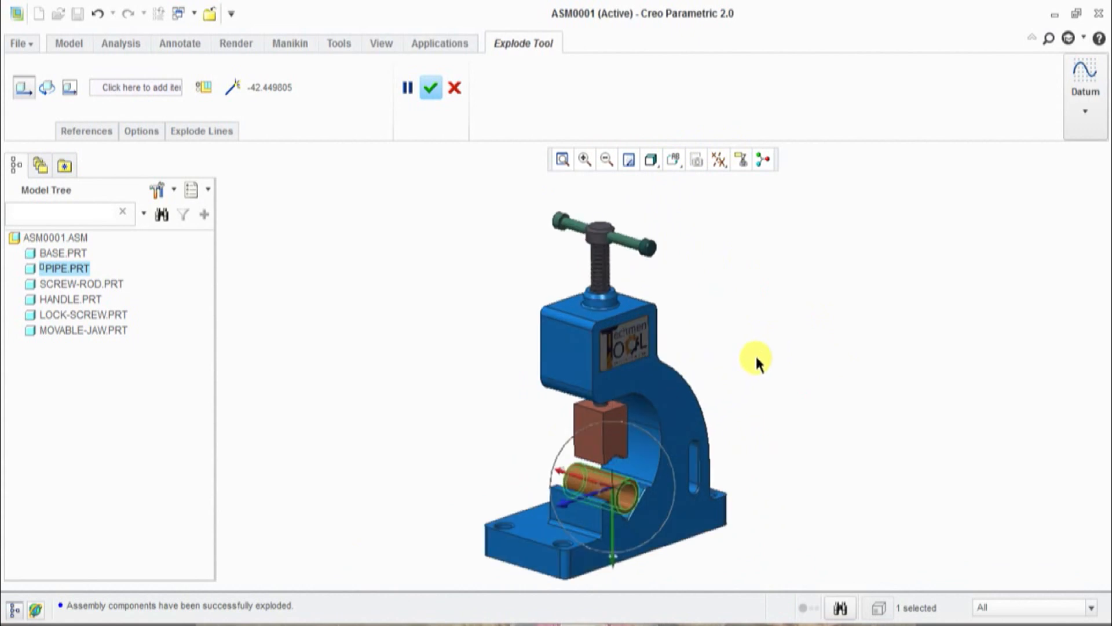
click(430, 87)
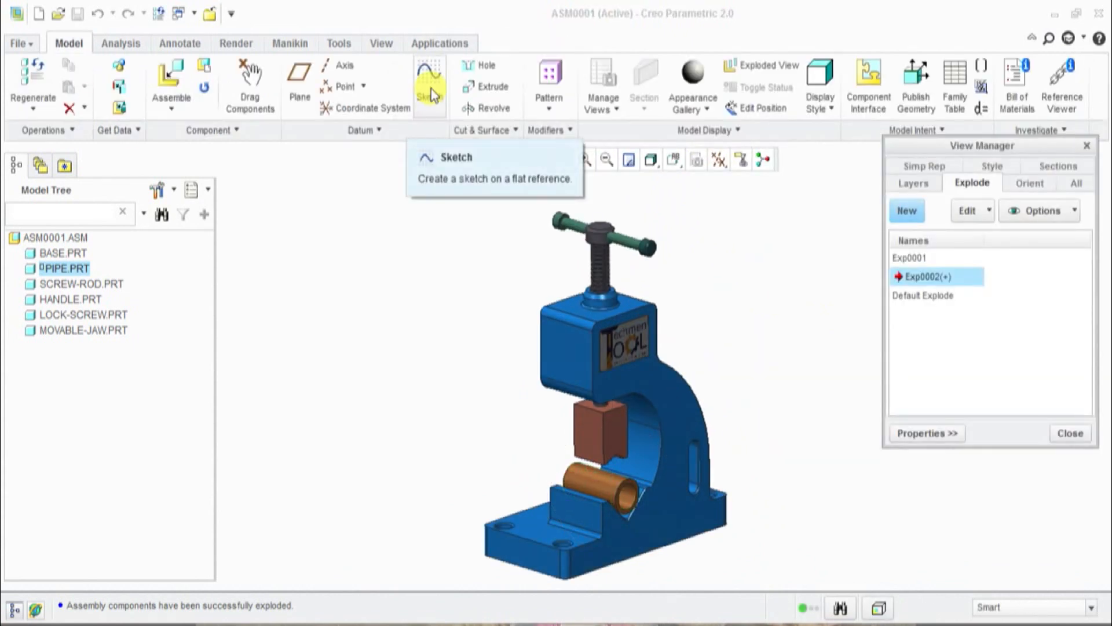
Step: Save the modified component positions to the explode state Exp0002
right_click(930, 281)
click(965, 315)
click(968, 316)
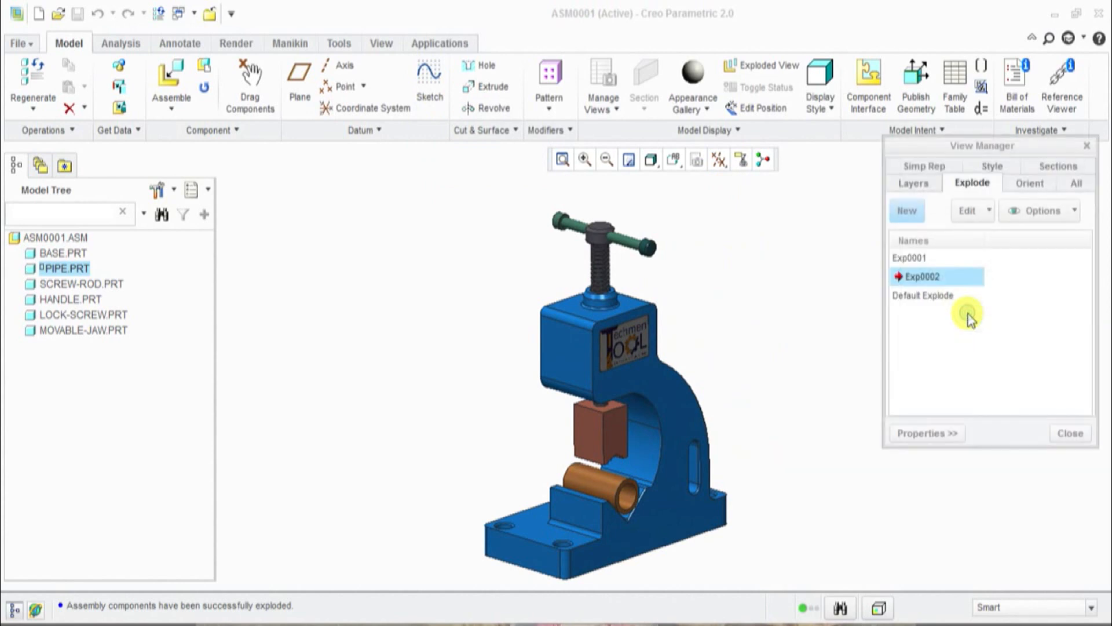
Step: Activate the explode state Exp0002, check the exploded vise, and close the View Manager
double_click(918, 278)
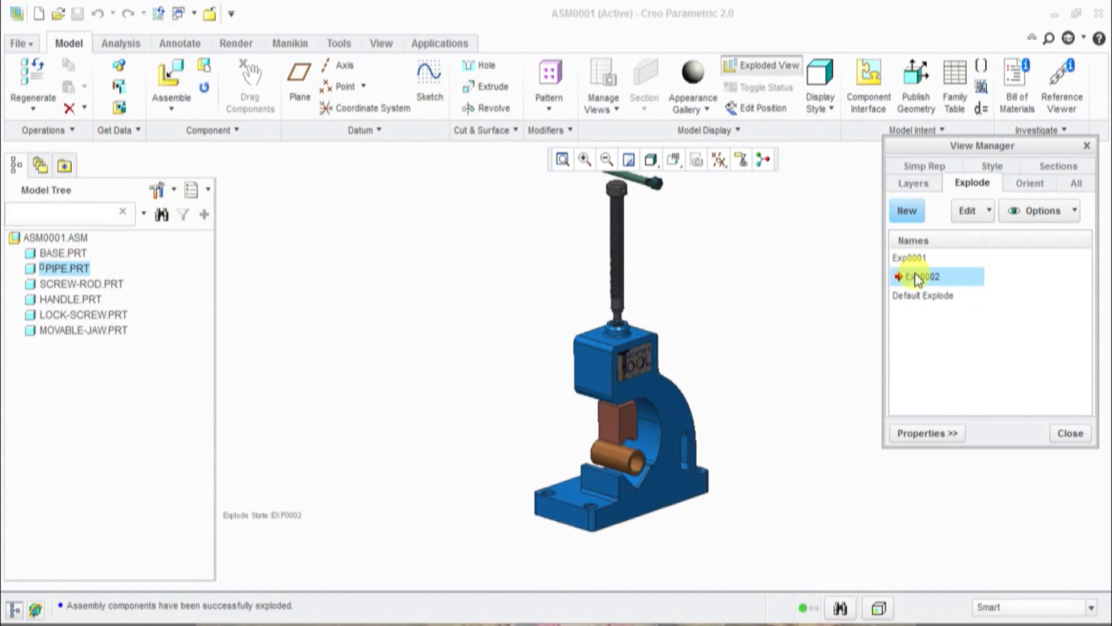
scroll(692, 244, up, 4)
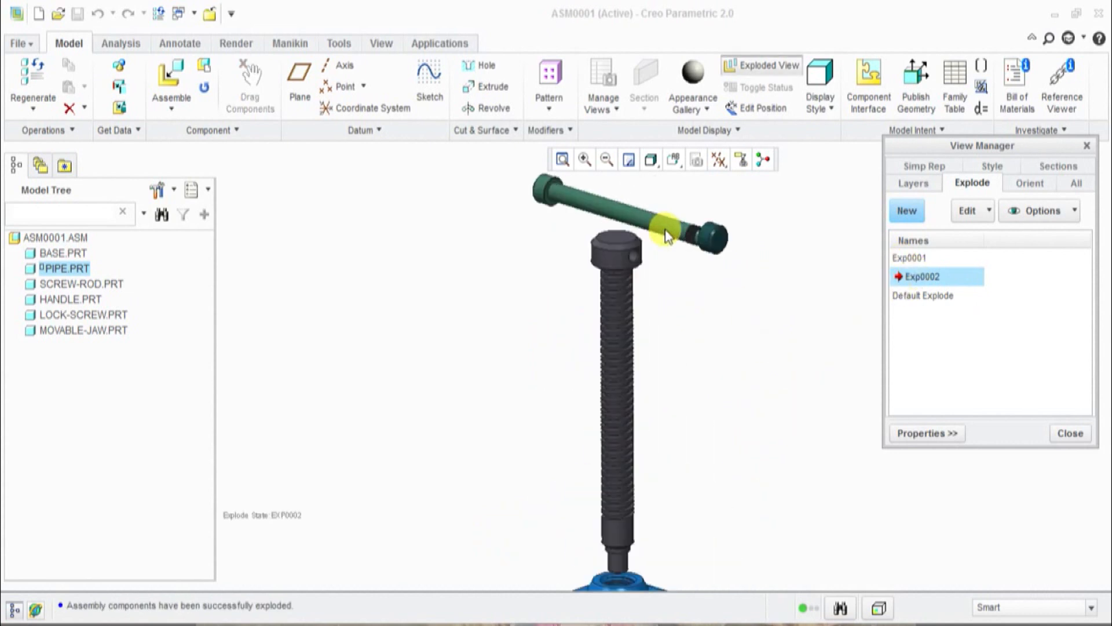
scroll(695, 312, down, 3)
scroll(758, 353, down, 2)
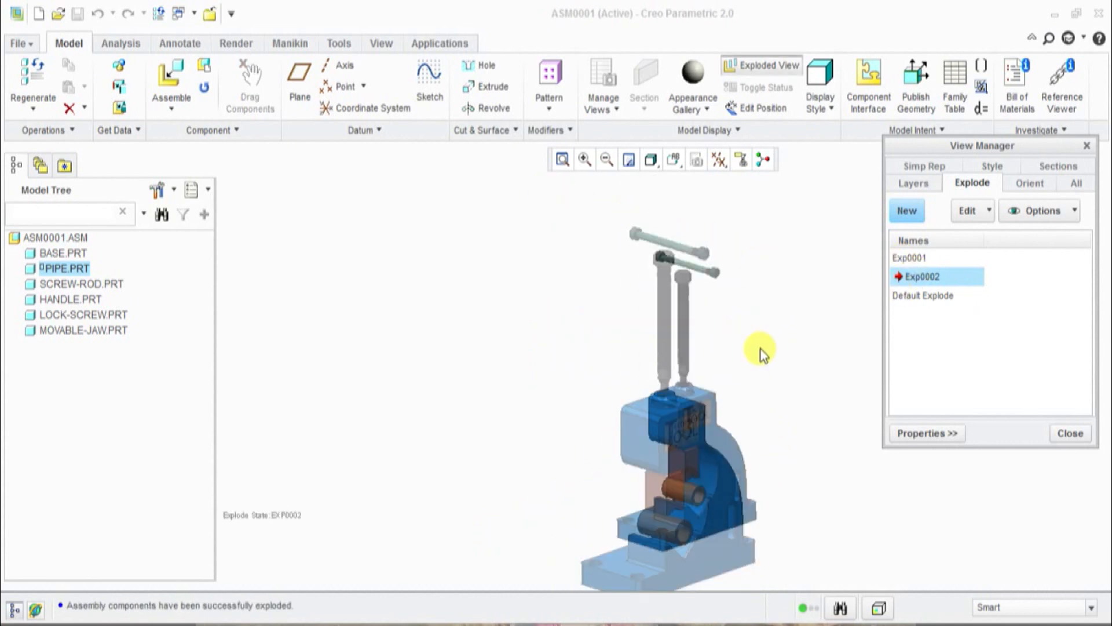
scroll(844, 459, up, 2)
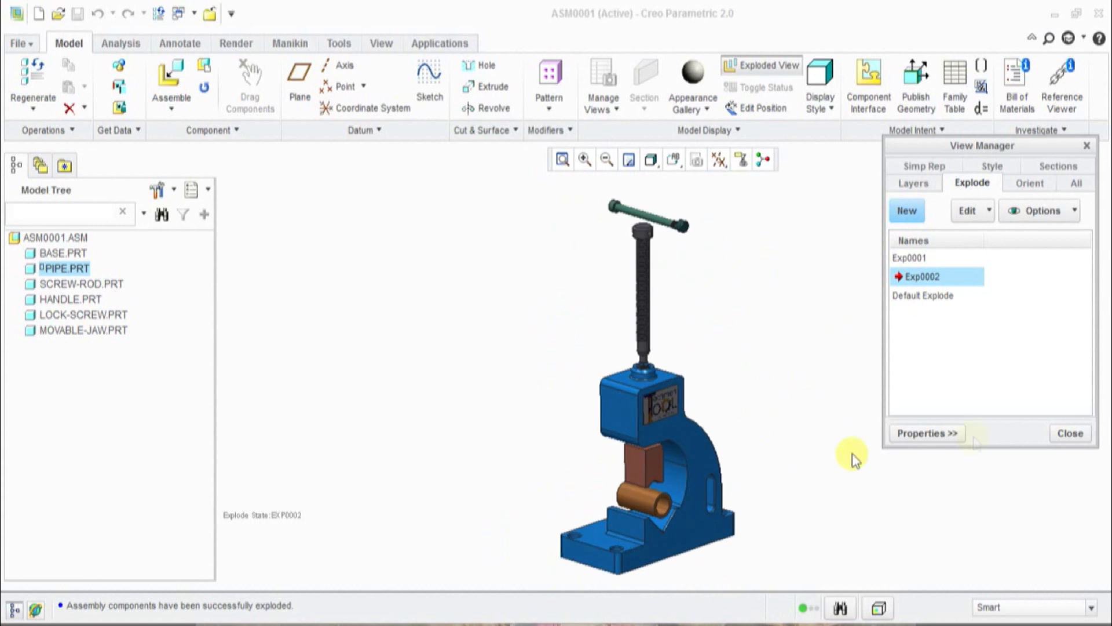
click(1064, 431)
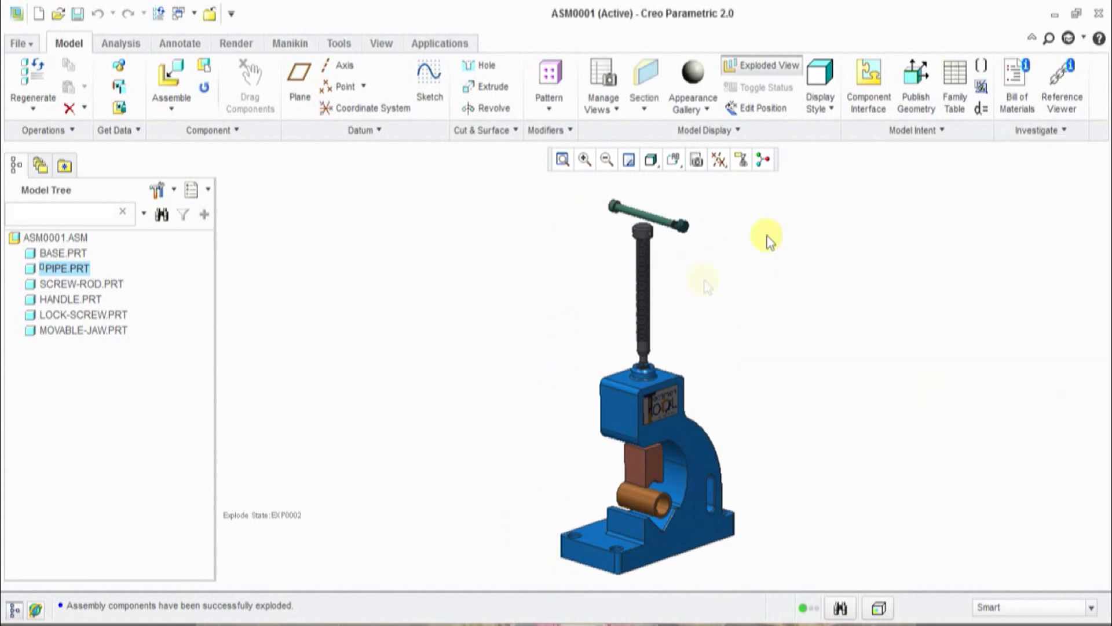
Step: Start a new drawing file named Exploded without the default template
click(41, 16)
click(494, 287)
click(439, 441)
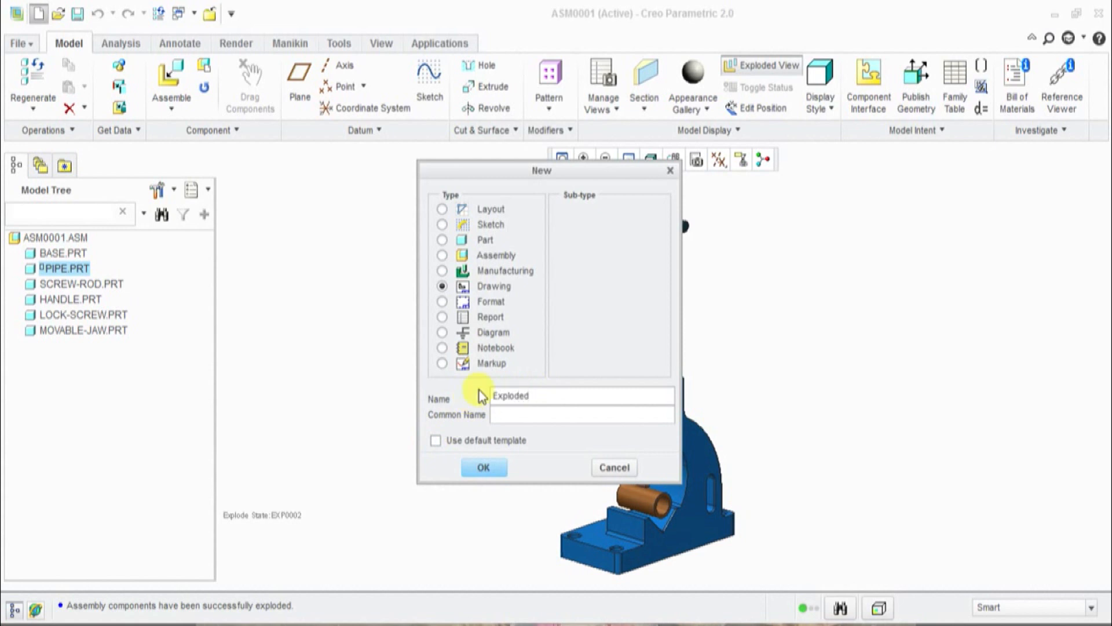
click(485, 467)
Step: Create the drawing of ASM0001.ASM as empty with format, using the techmentool.frm system format
click(510, 253)
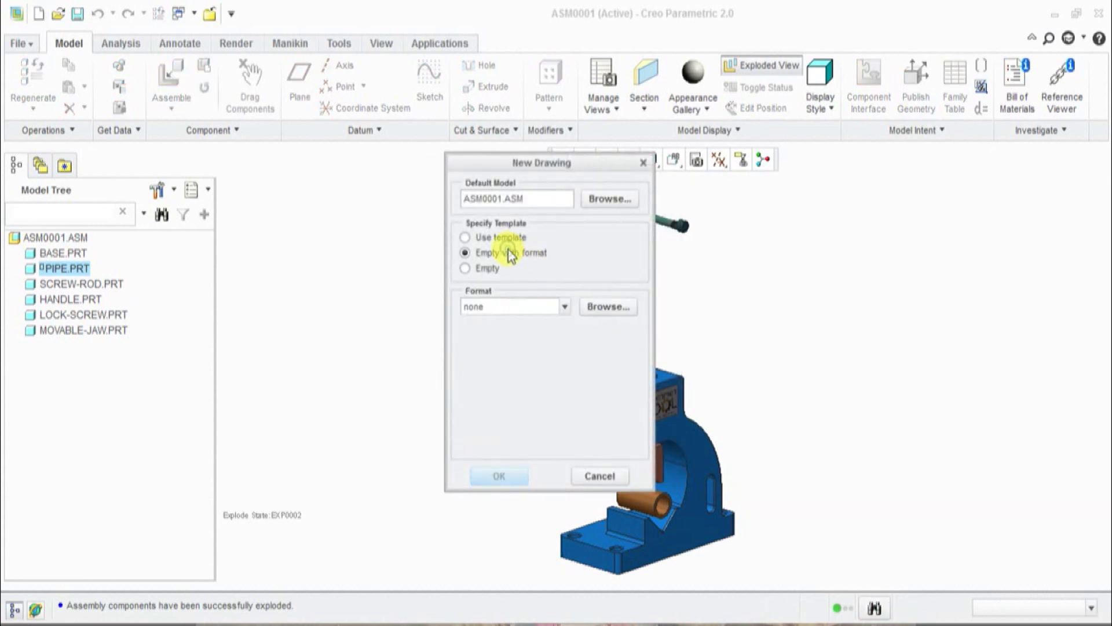
click(595, 310)
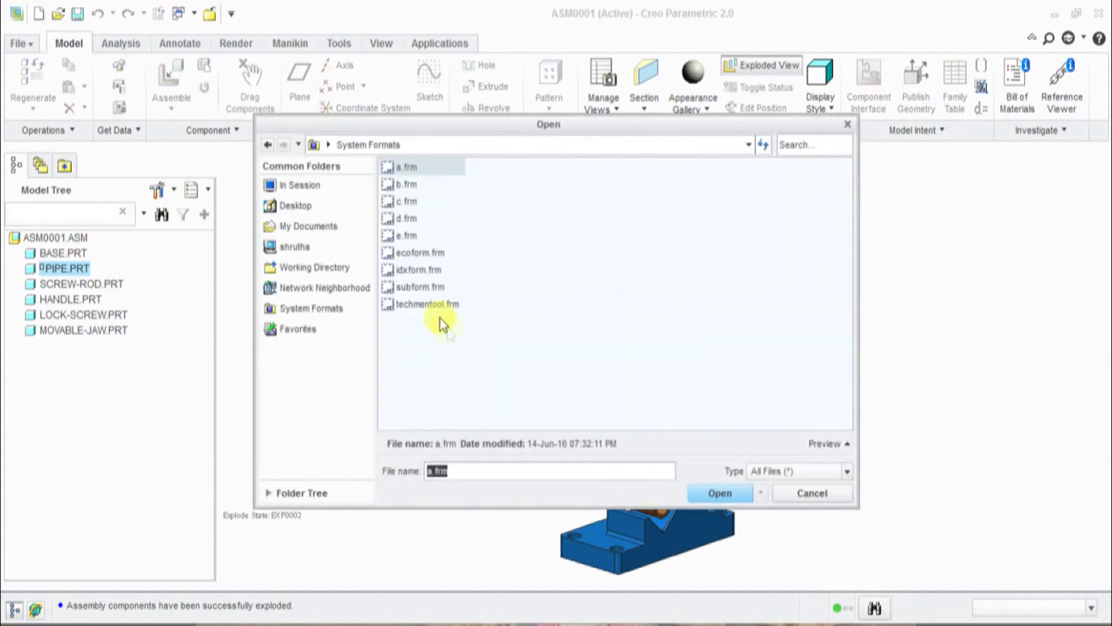
double_click(423, 304)
click(502, 470)
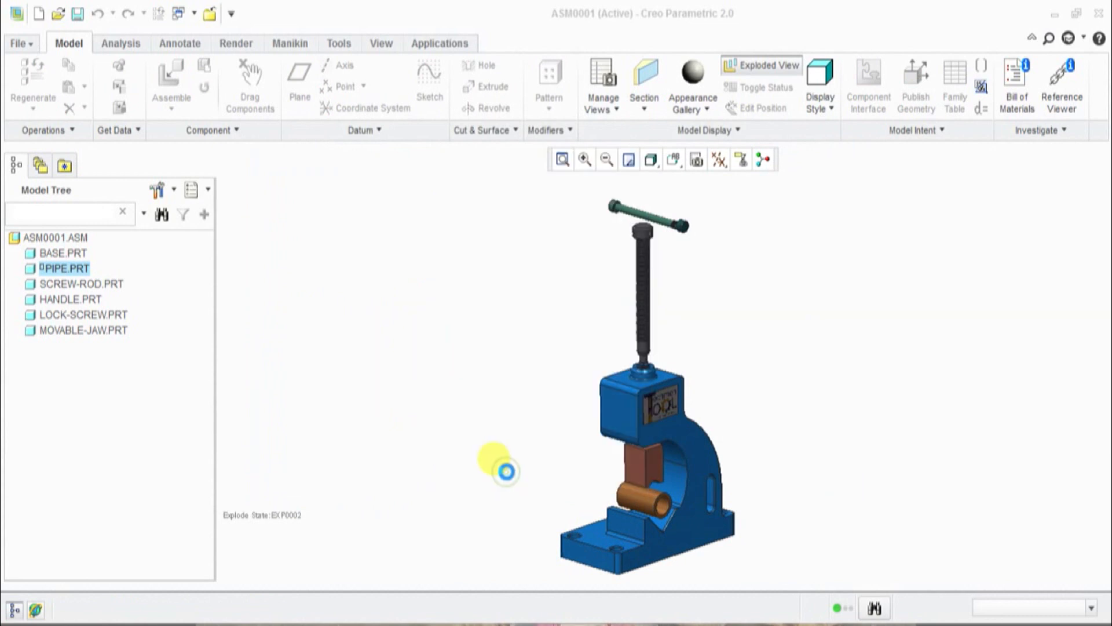
scroll(638, 309, up, 3)
scroll(640, 310, down, 5)
scroll(675, 246, up, 3)
scroll(744, 424, down, 1)
scroll(672, 343, down, 2)
scroll(745, 417, up, 2)
scroll(678, 297, up, 2)
scroll(724, 332, down, 2)
scroll(723, 330, up, 2)
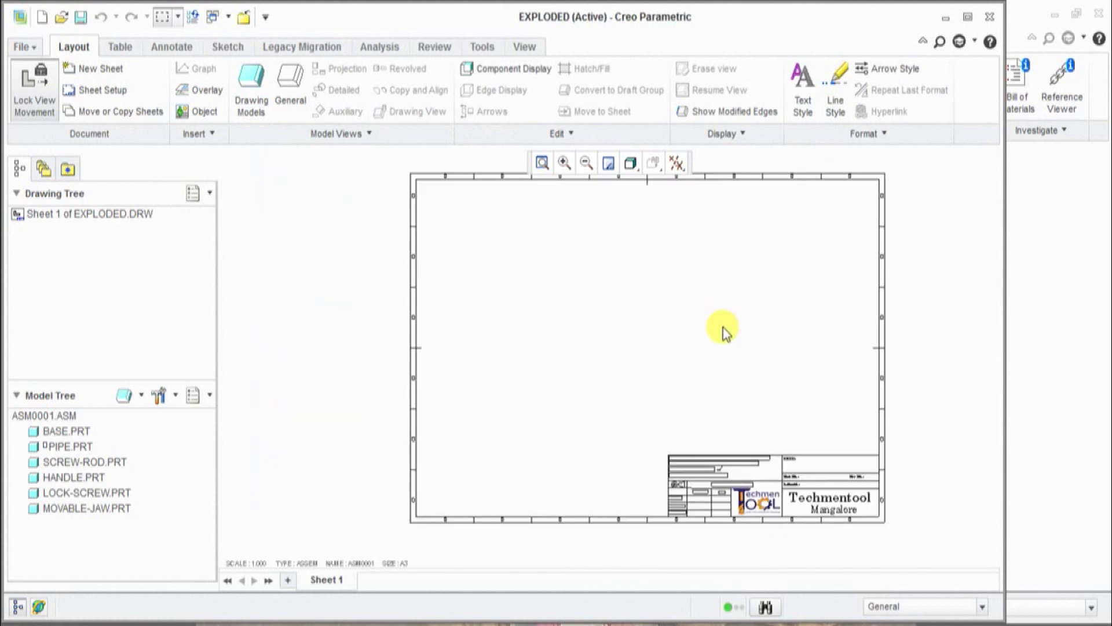
Step: Place a general view of the assembly near the sheet's middle with No Combined State and the ISO orientation
right_click(608, 269)
click(688, 375)
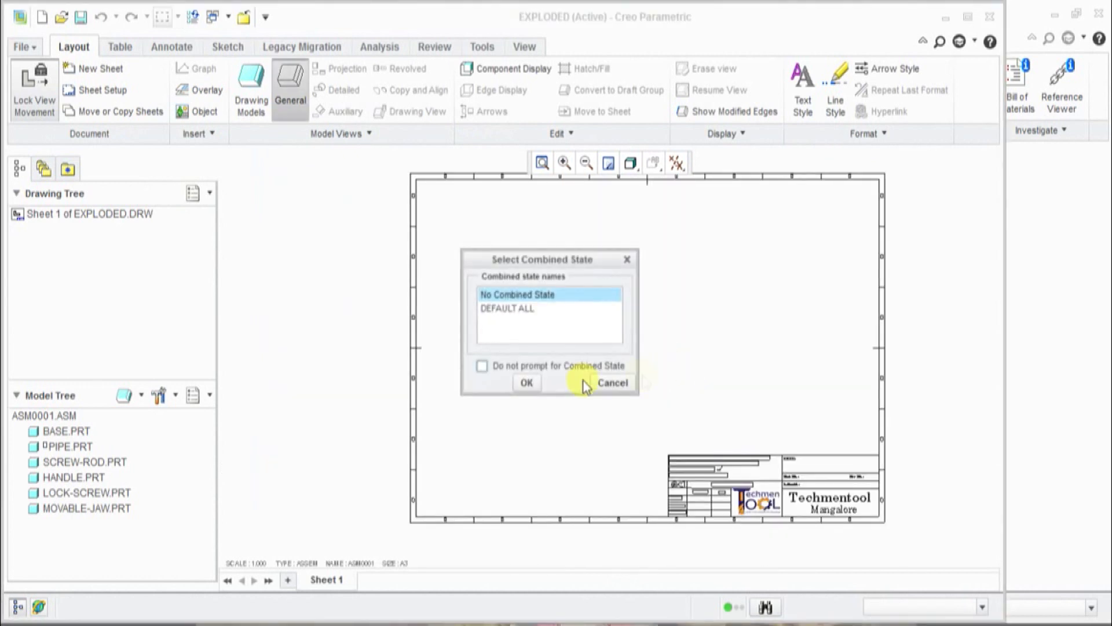
click(524, 382)
click(572, 349)
click(803, 416)
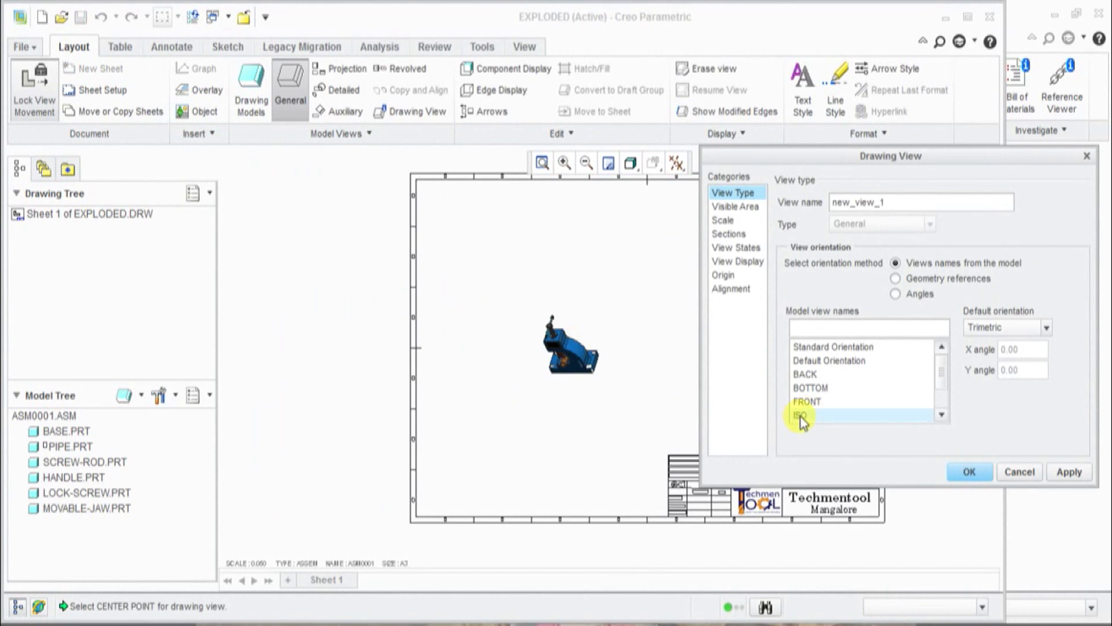
click(1069, 471)
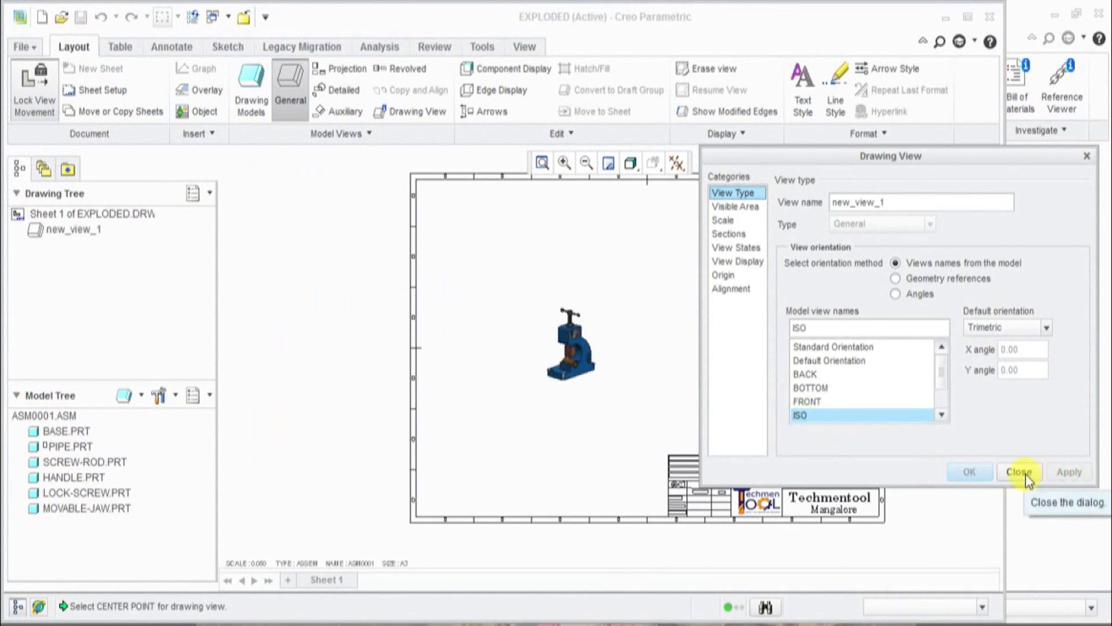
Step: Set the view to a custom scale of 0.1
click(723, 221)
click(802, 220)
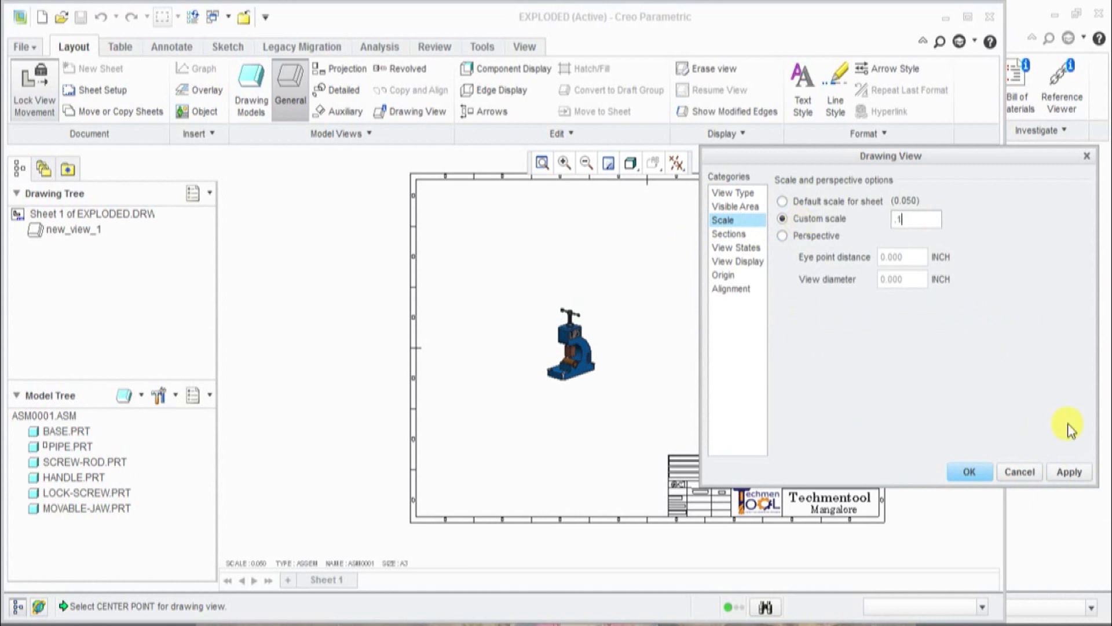
click(1069, 471)
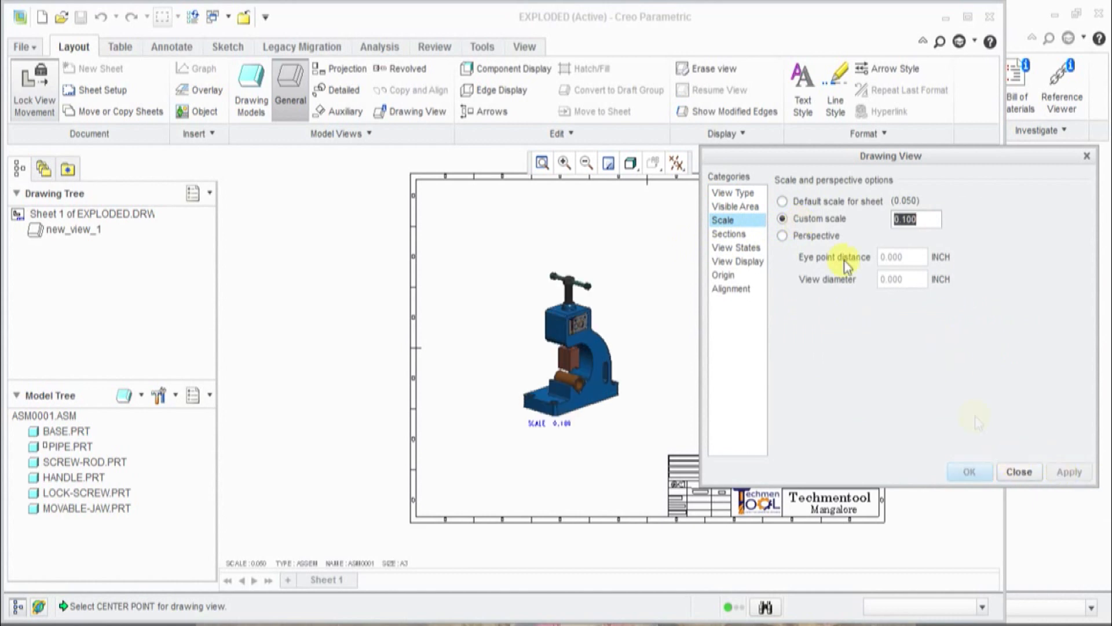
Step: Explode the components in the drawing view using the assembly explode state EXP0002
click(736, 249)
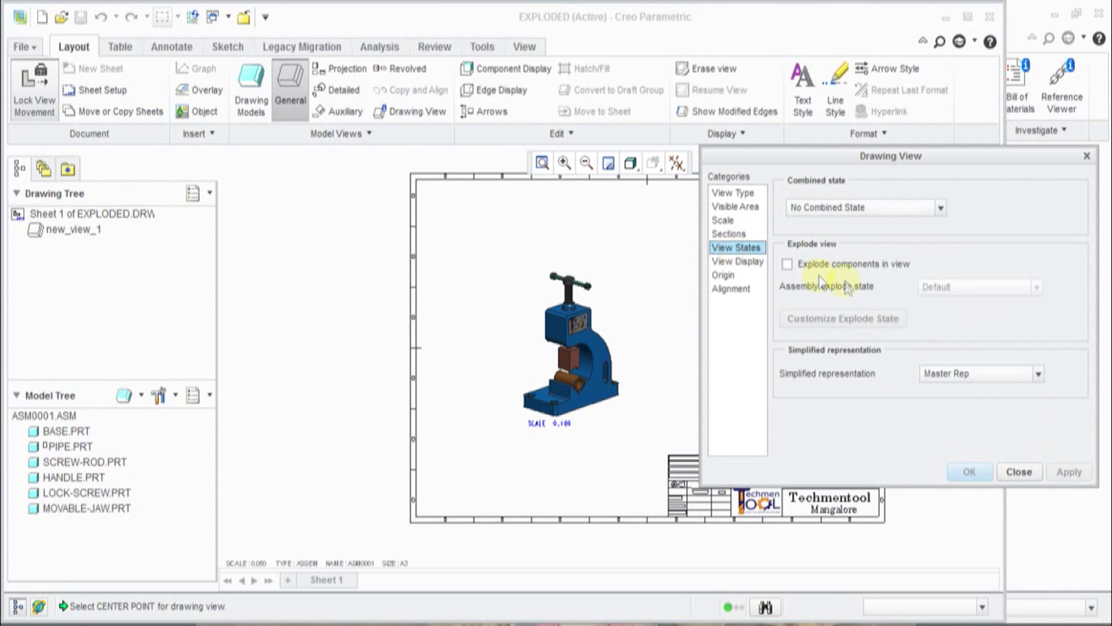
click(789, 267)
click(1040, 292)
click(963, 329)
click(1071, 474)
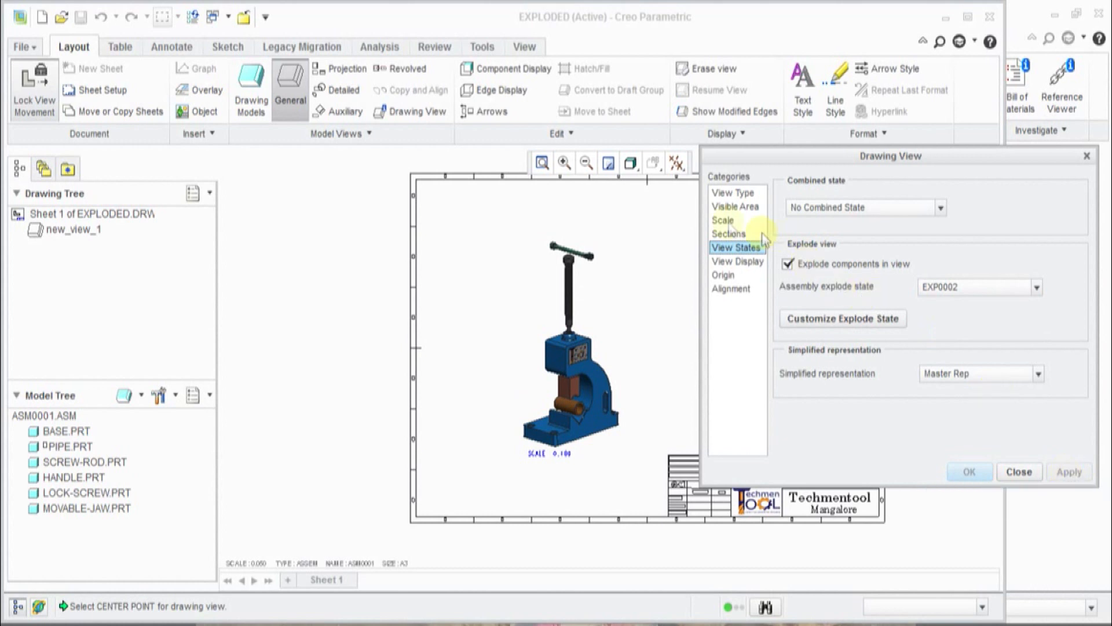
Step: Change the drawing view's custom scale to 0.125
click(724, 220)
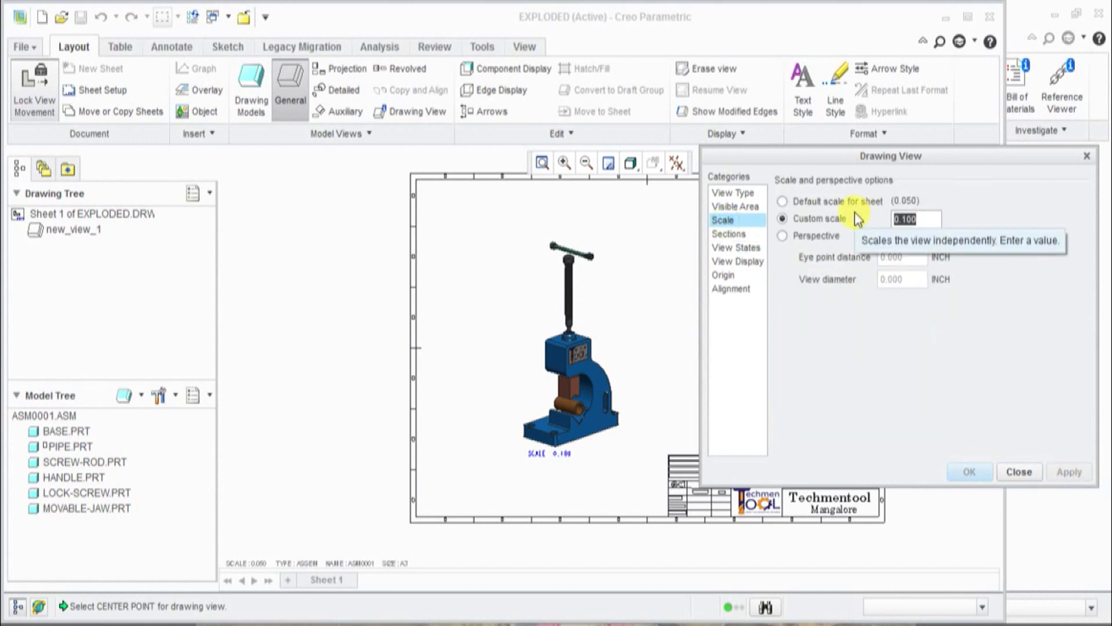
text(.1)
click(1067, 472)
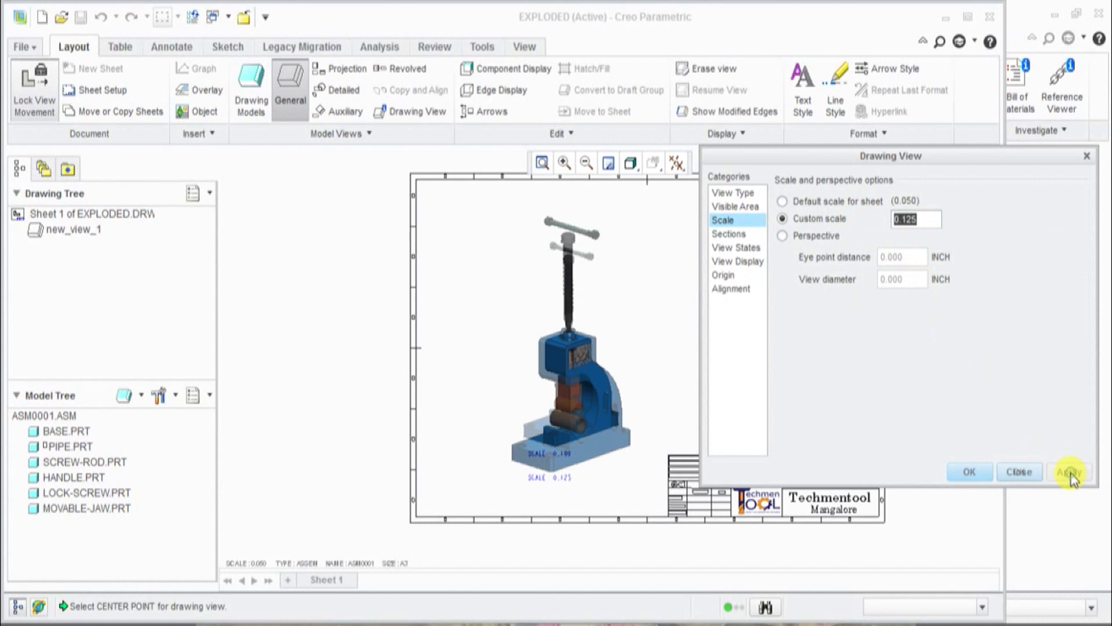
Step: Close the drawing view settings and move the scale note slightly lower beneath the exploded view
click(1015, 473)
scroll(581, 450, down, 2)
scroll(581, 449, up, 2)
click(561, 479)
drag(544, 477, 538, 487)
click(718, 363)
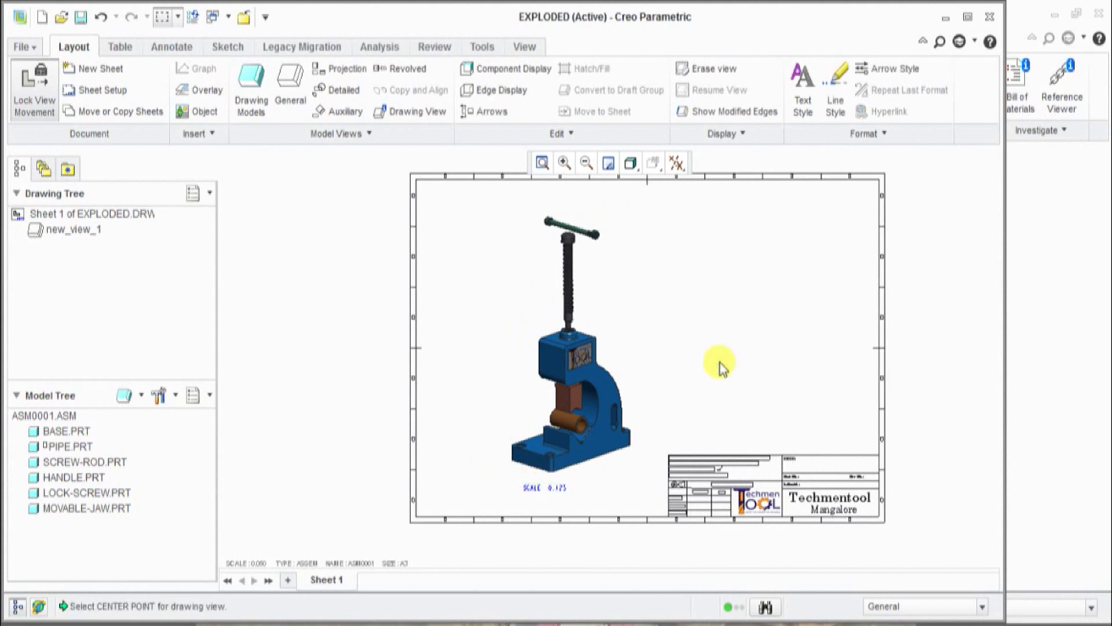
Step: Insert the assembly quick table "bom description down" in the empty area beside the upper part of the exploded view
click(119, 46)
click(119, 135)
click(119, 136)
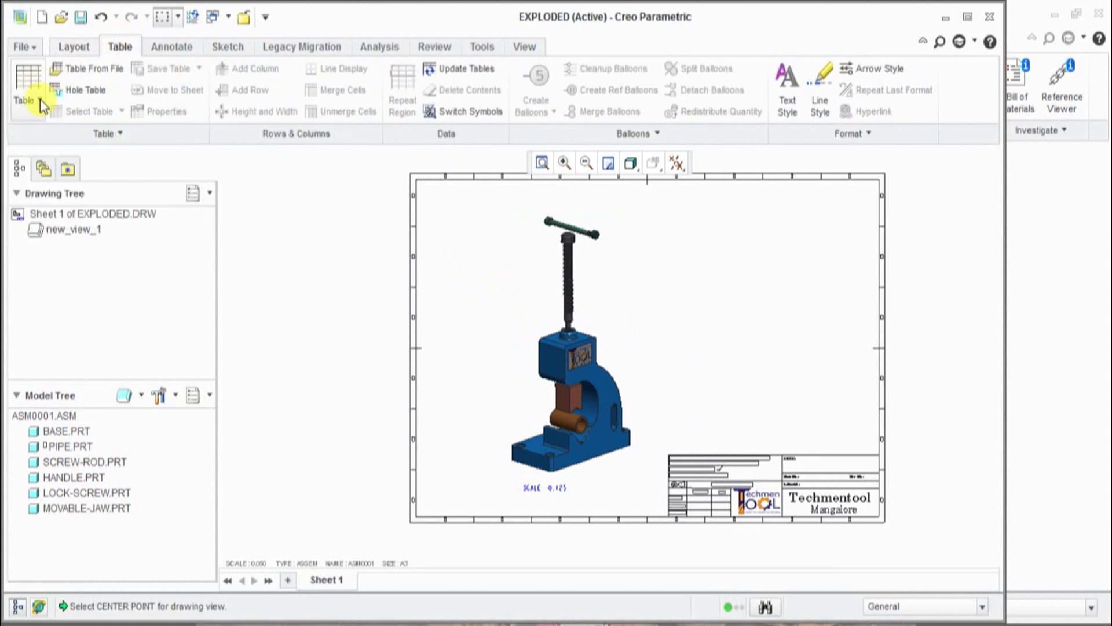
click(36, 100)
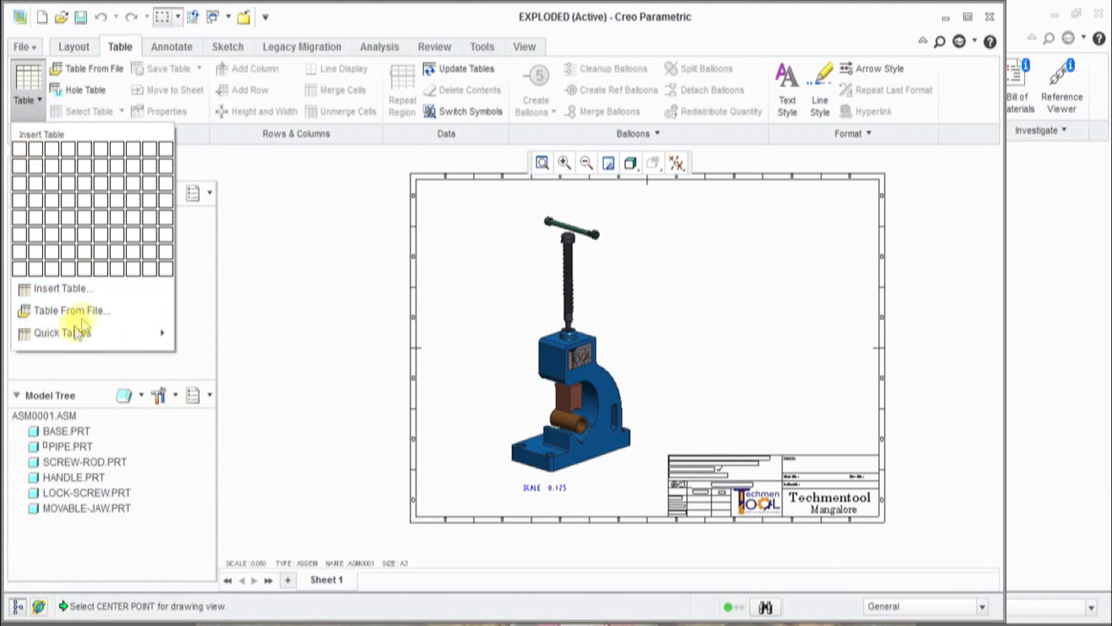
click(165, 336)
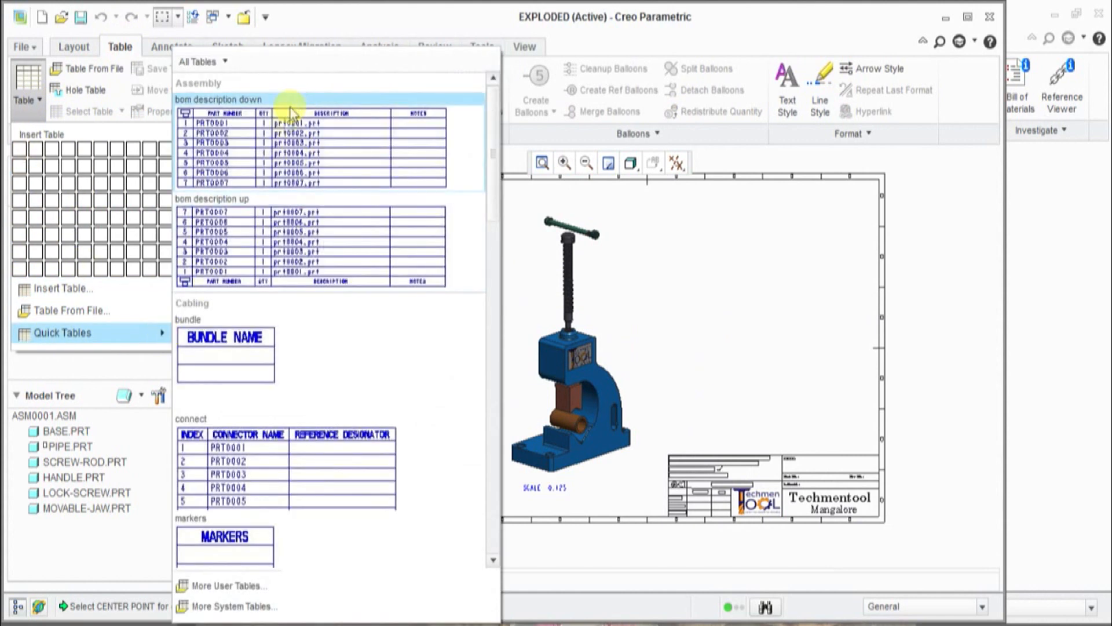
click(258, 158)
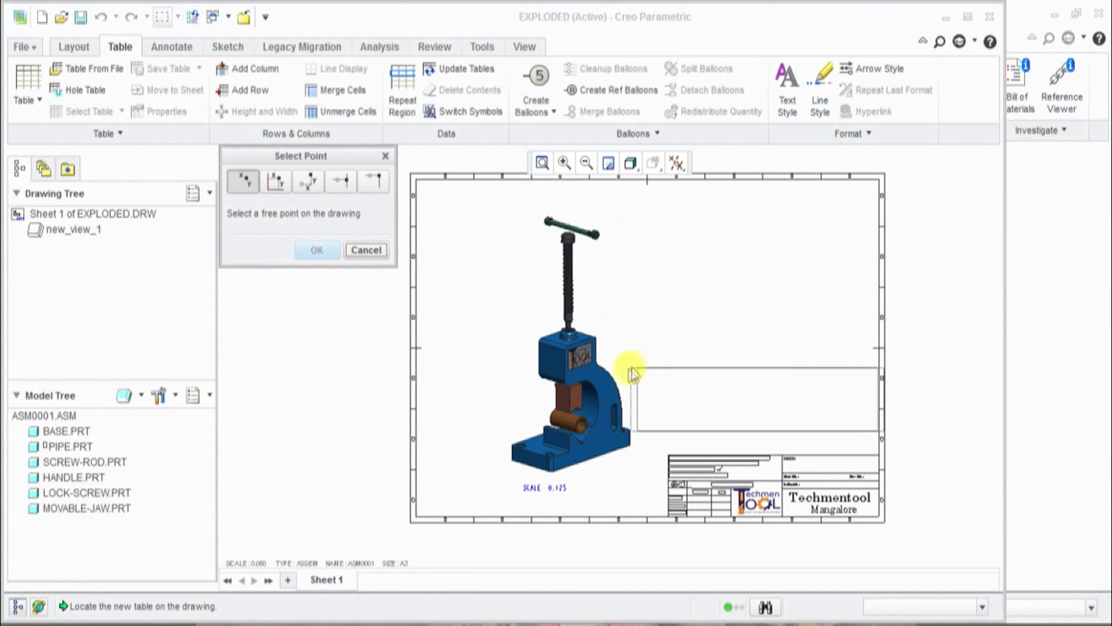
click(621, 258)
click(620, 257)
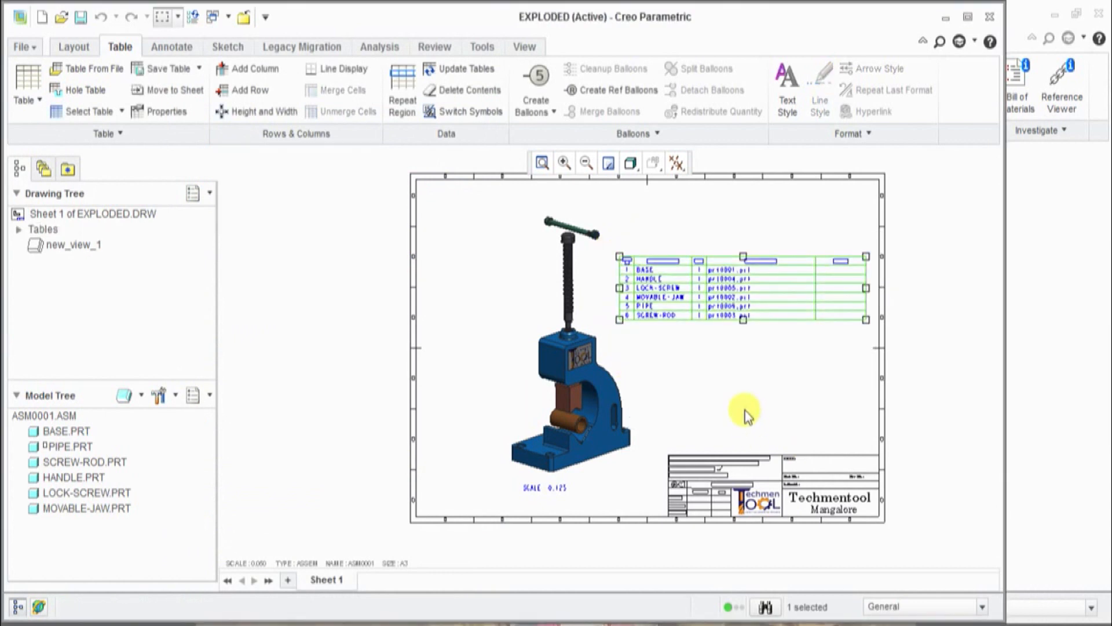
Step: Unlock movement of the exploded view and shift it left on the sheet, away from the parts table
scroll(753, 225, down, 1)
scroll(756, 214, up, 2)
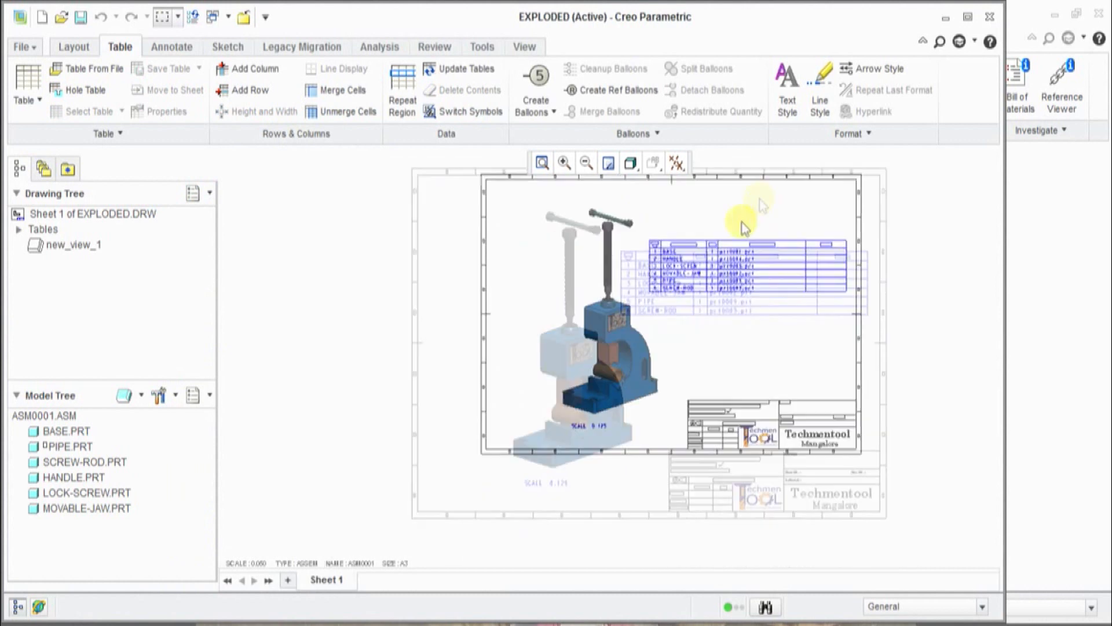
click(638, 335)
right_click(639, 336)
click(666, 477)
drag(606, 316, 570, 315)
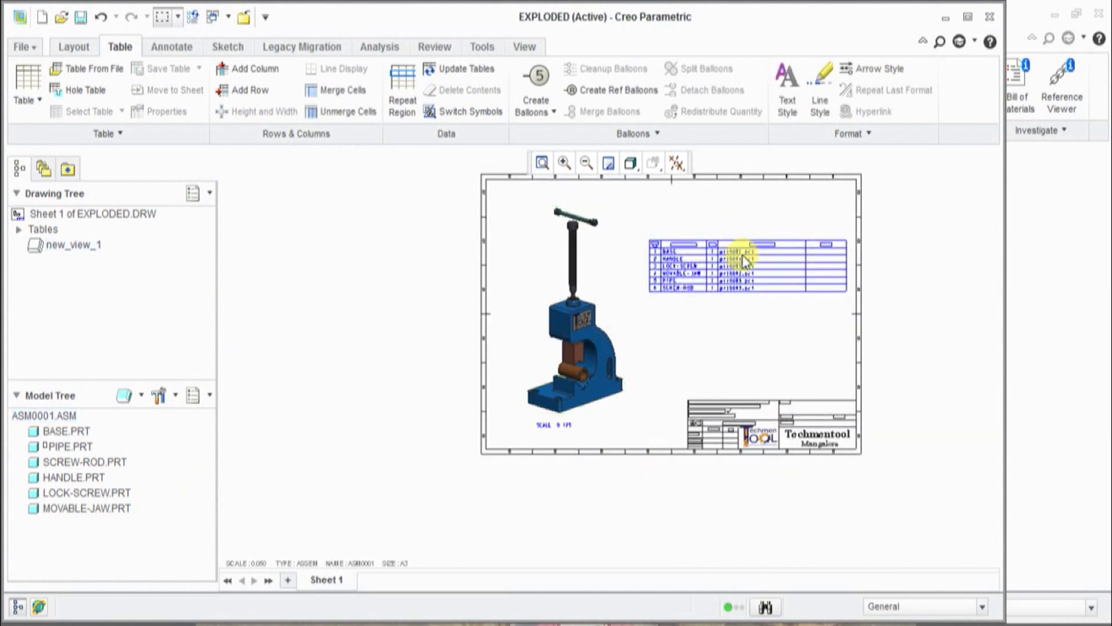
Step: Move the parts table down so it sits just above the title block
click(653, 242)
mouse_move(649, 240)
mouse_down()
mouse_move(645, 335)
mouse_move(655, 343)
mouse_up()
click(936, 351)
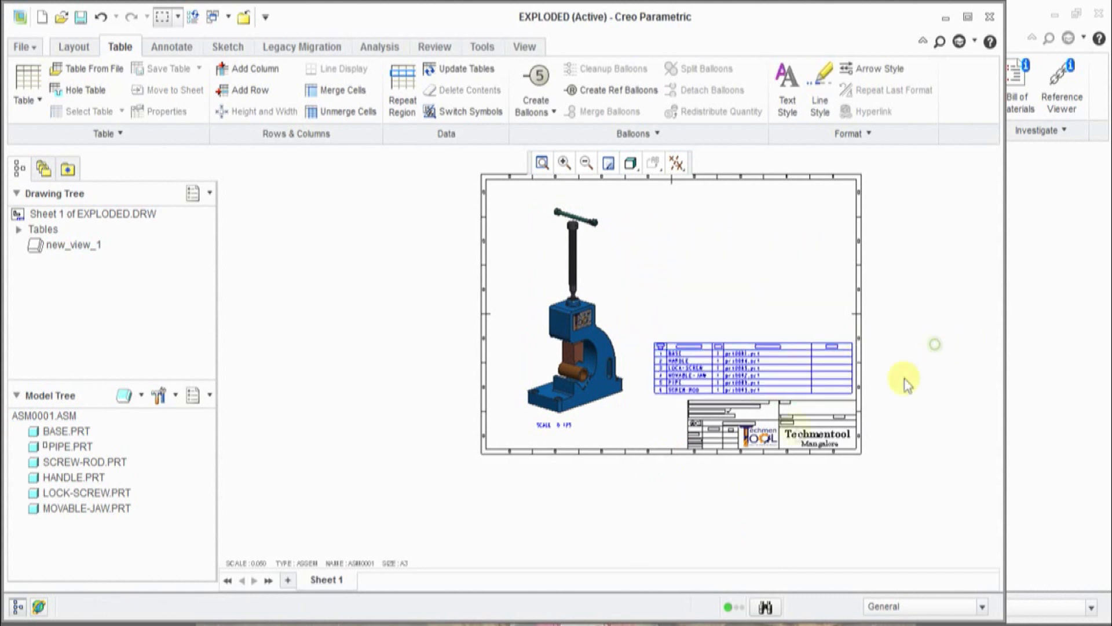
Step: Create BOM balloons for all components of the exploded view
scroll(762, 374, up, 5)
scroll(780, 321, down, 5)
scroll(649, 264, down, 1)
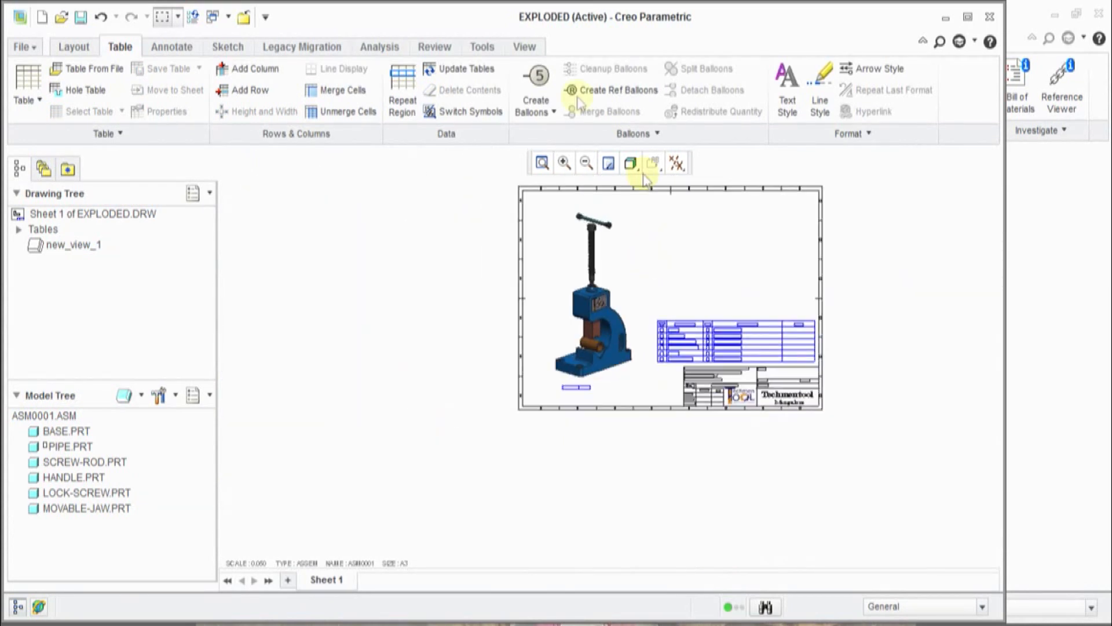
click(554, 114)
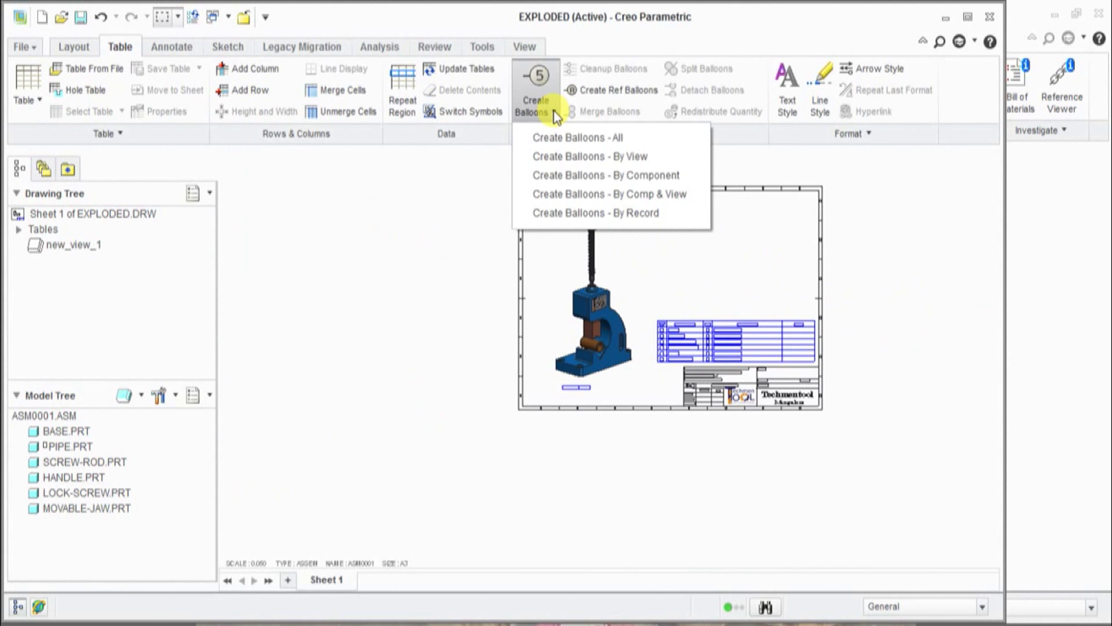
click(575, 138)
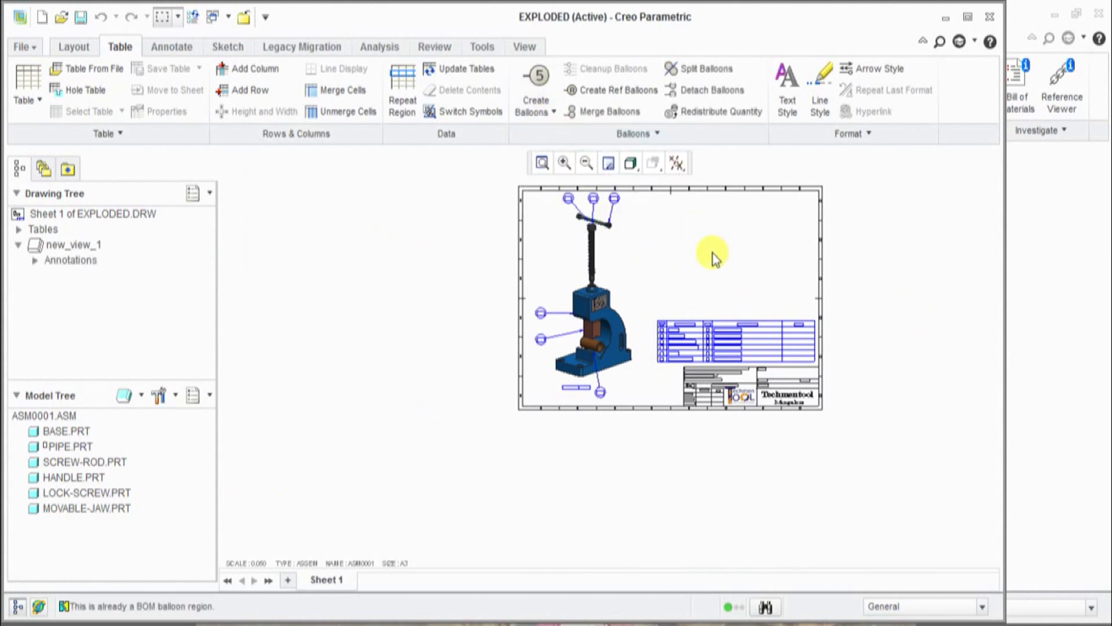
Step: Move balloon 6 from above the handle to the right of the screw rod
scroll(597, 206, up, 5)
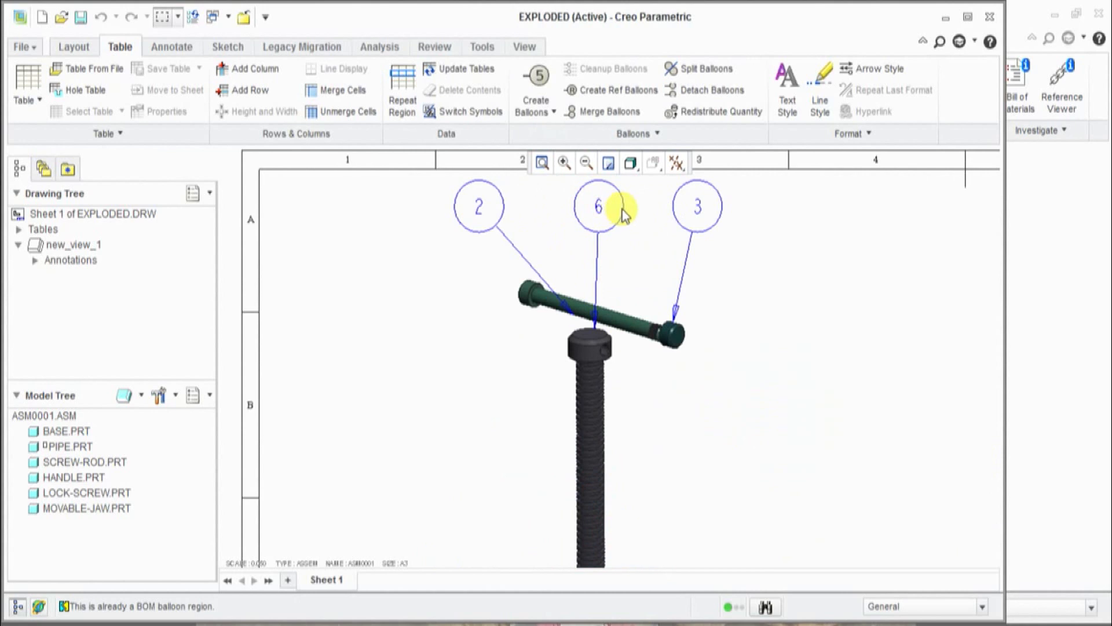
scroll(633, 207, down, 1)
click(604, 208)
mouse_move(605, 208)
mouse_down()
mouse_move(537, 292)
mouse_move(642, 388)
mouse_move(713, 397)
mouse_move(727, 386)
mouse_up()
Step: Change the attachment of balloon 2 so its arrow points to the handle near its left end
click(511, 206)
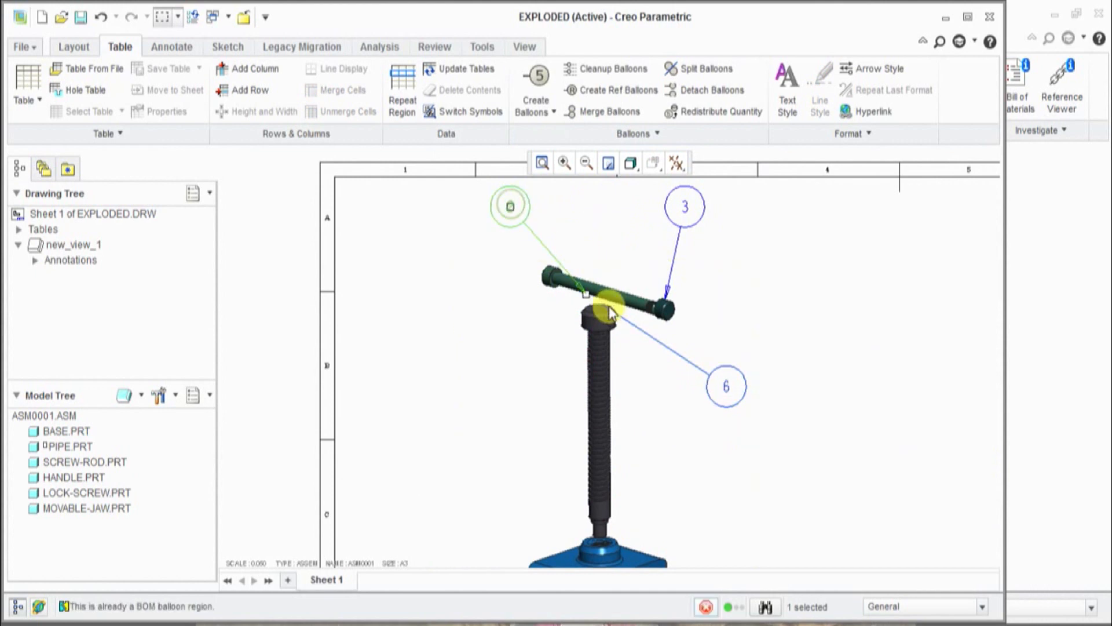
right_click(514, 206)
click(570, 335)
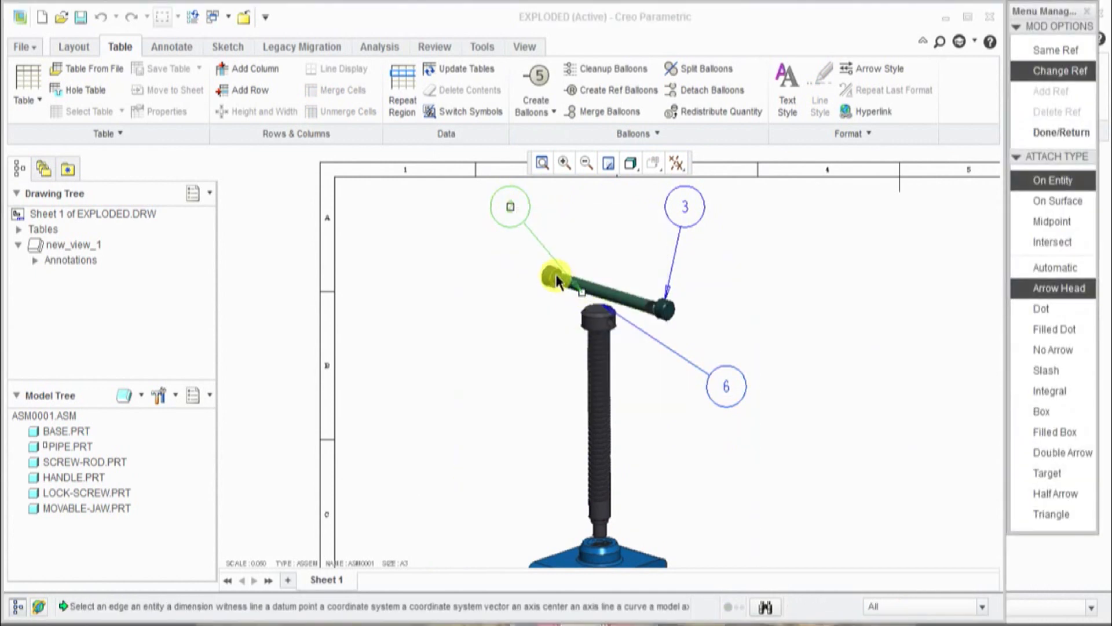
click(564, 281)
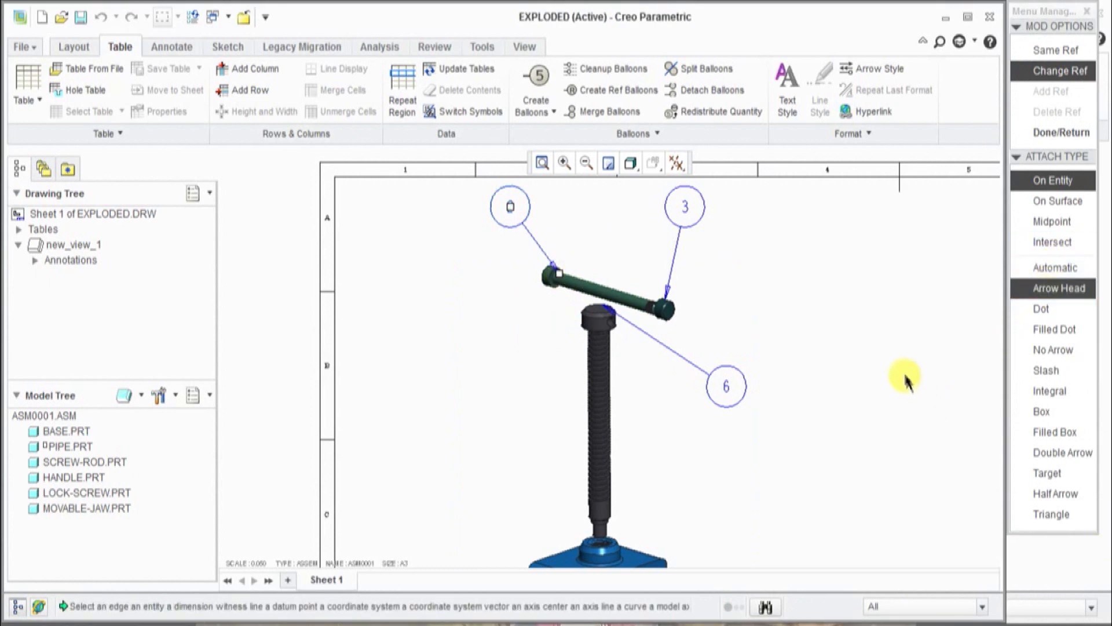
click(1070, 134)
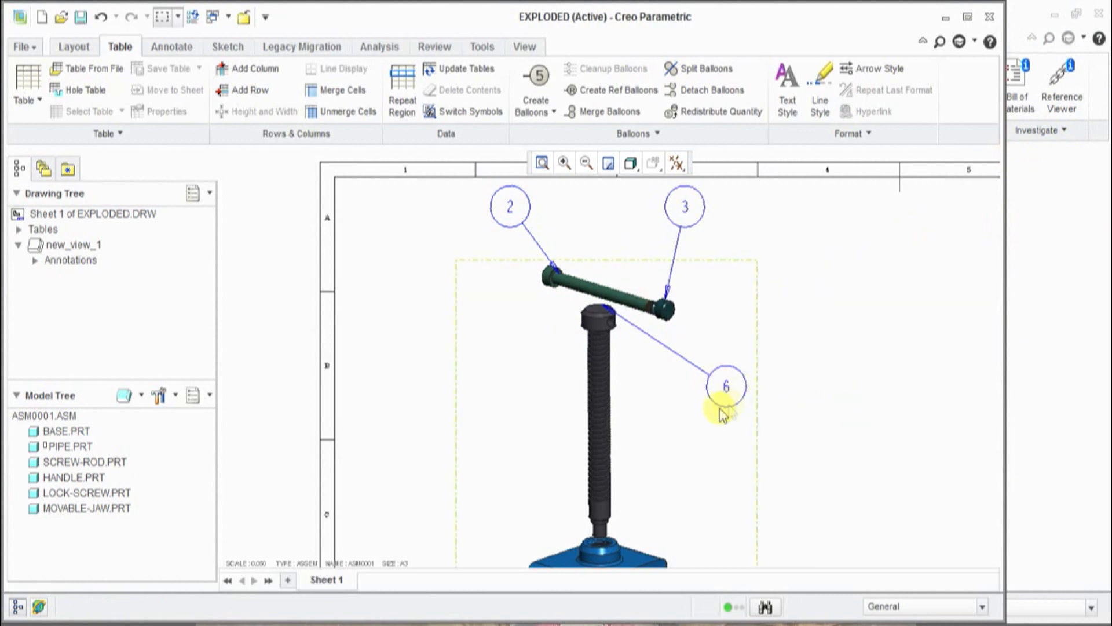
Step: Change the attachment of balloon 6 so its arrow points to the threaded shaft of the screw rod
right_click(654, 341)
click(703, 444)
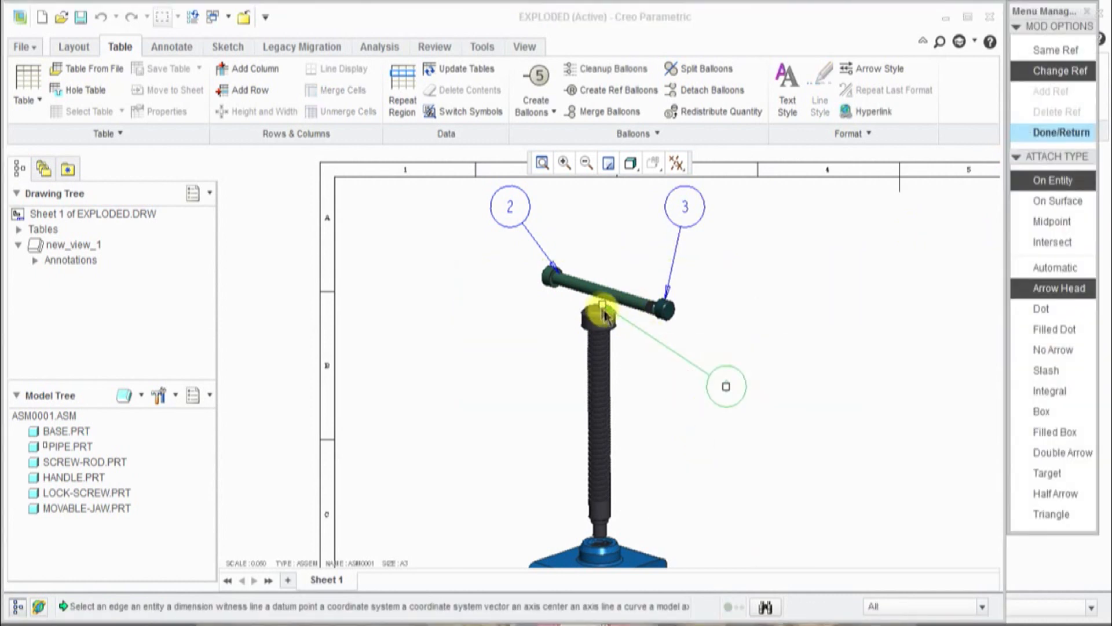
click(607, 422)
scroll(783, 217, up, 3)
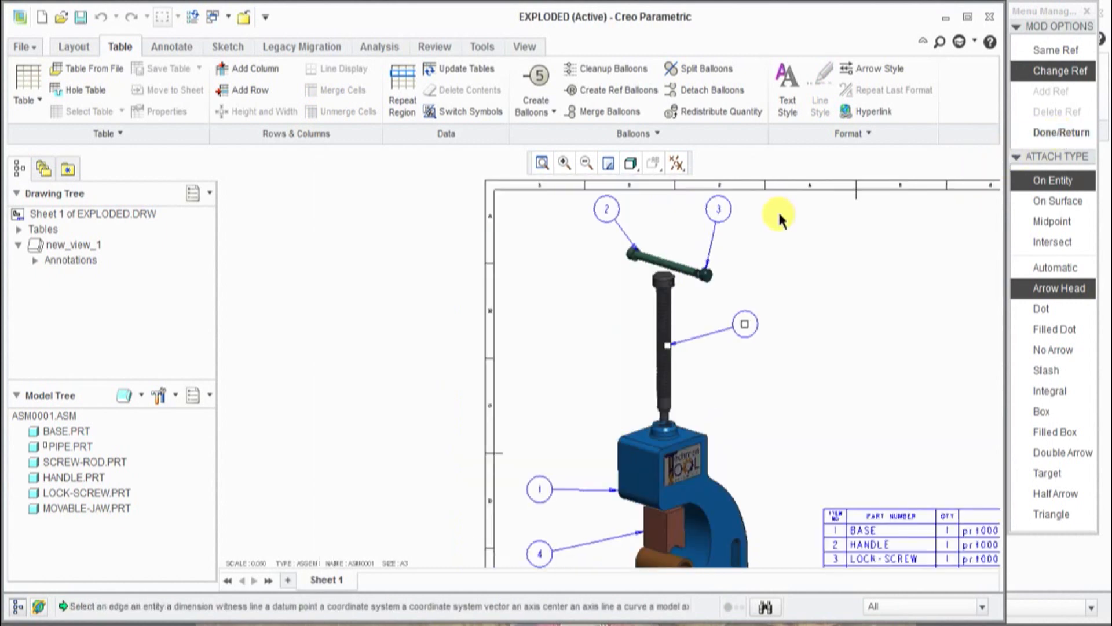
click(1056, 135)
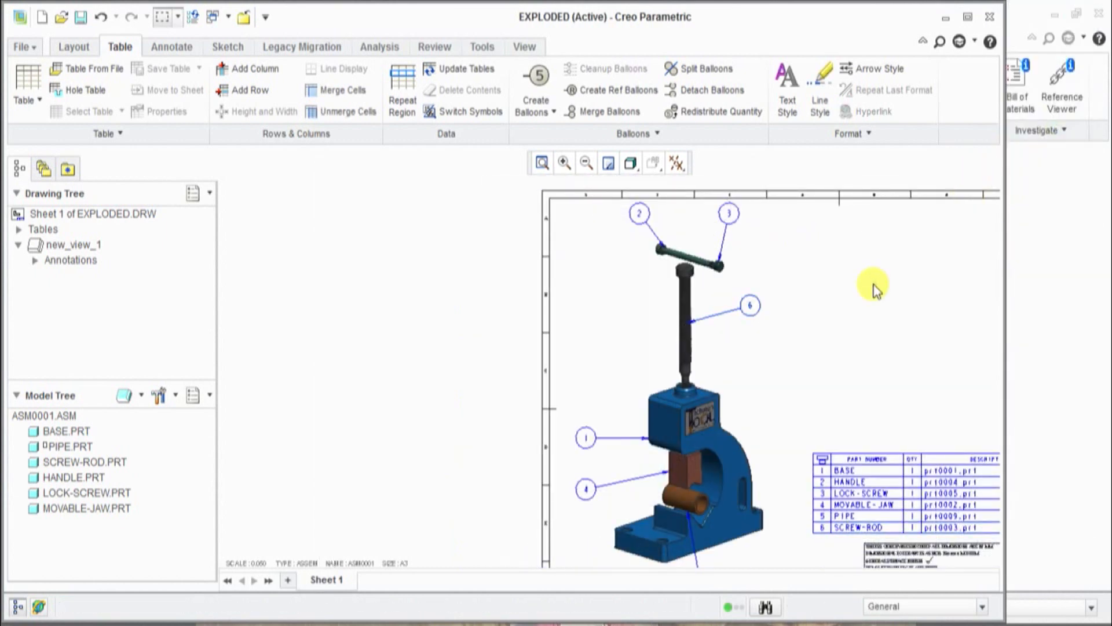
Step: Move balloon 1 up beside the upper block of the base
click(580, 431)
drag(580, 431, 599, 392)
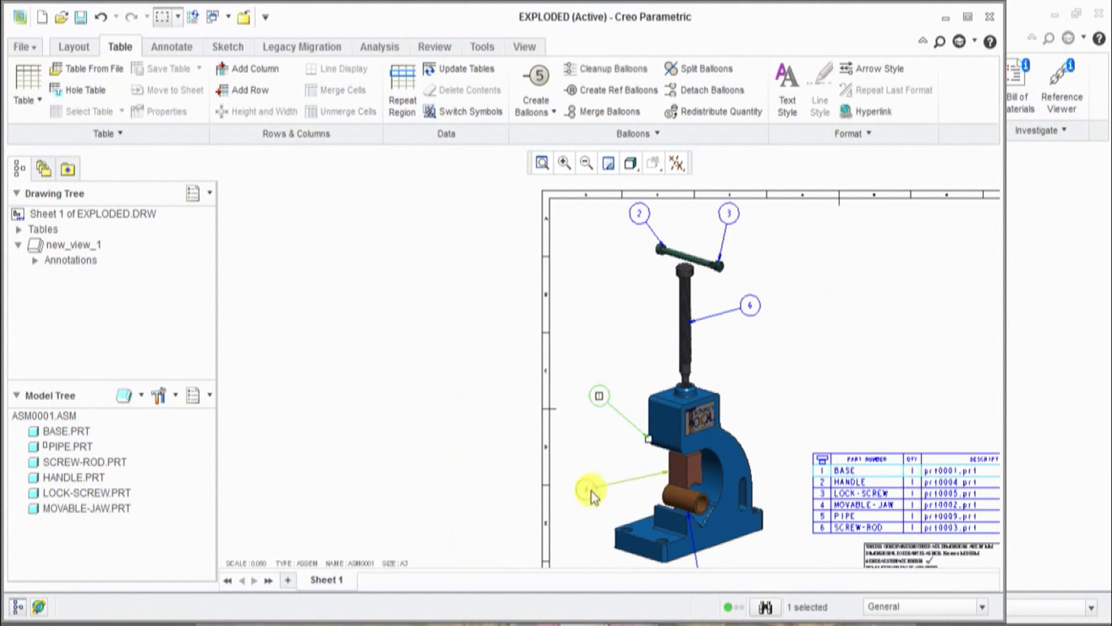
Step: Change the attachment of balloon 5 so its arrow points to the open end of the pipe
scroll(587, 412, up, 1)
scroll(589, 418, up, 1)
scroll(672, 533, down, 3)
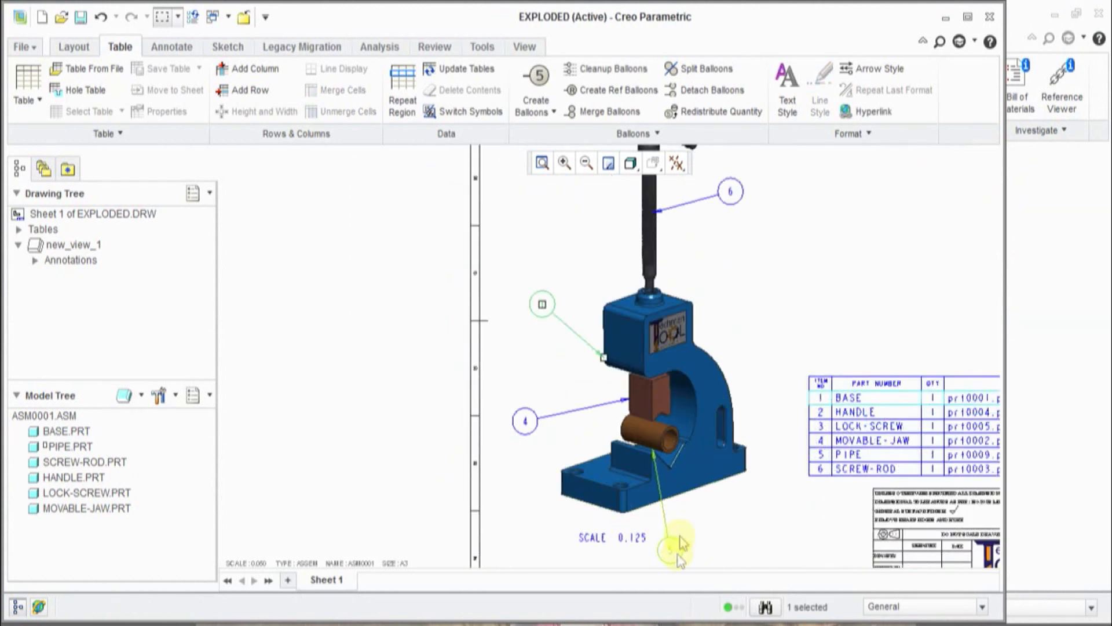
click(671, 549)
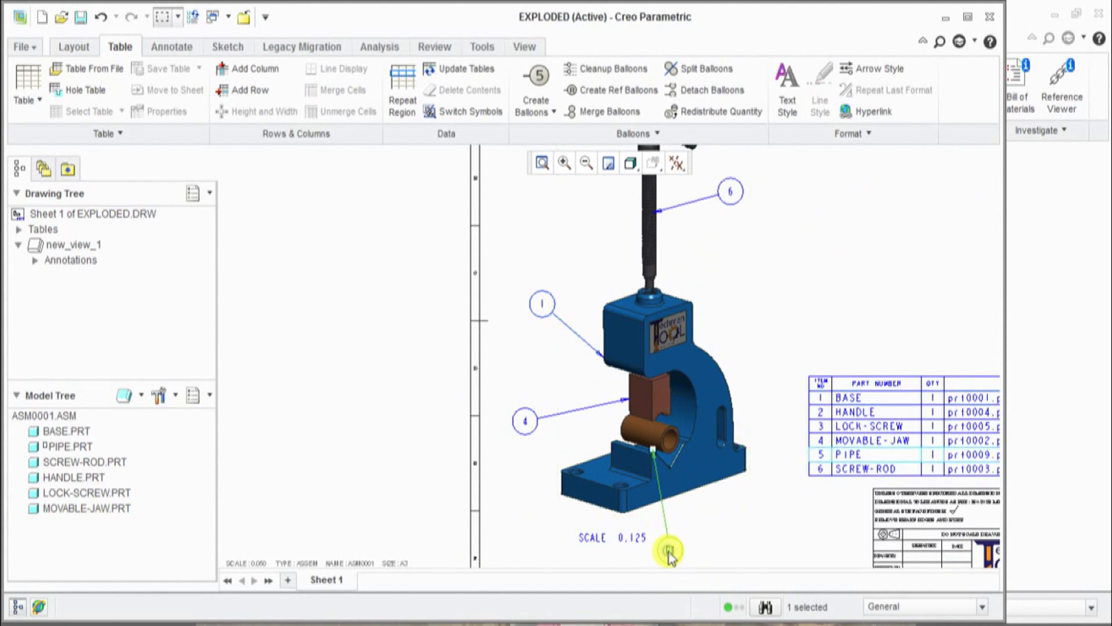
right_click(670, 551)
click(718, 476)
scroll(670, 434, down, 3)
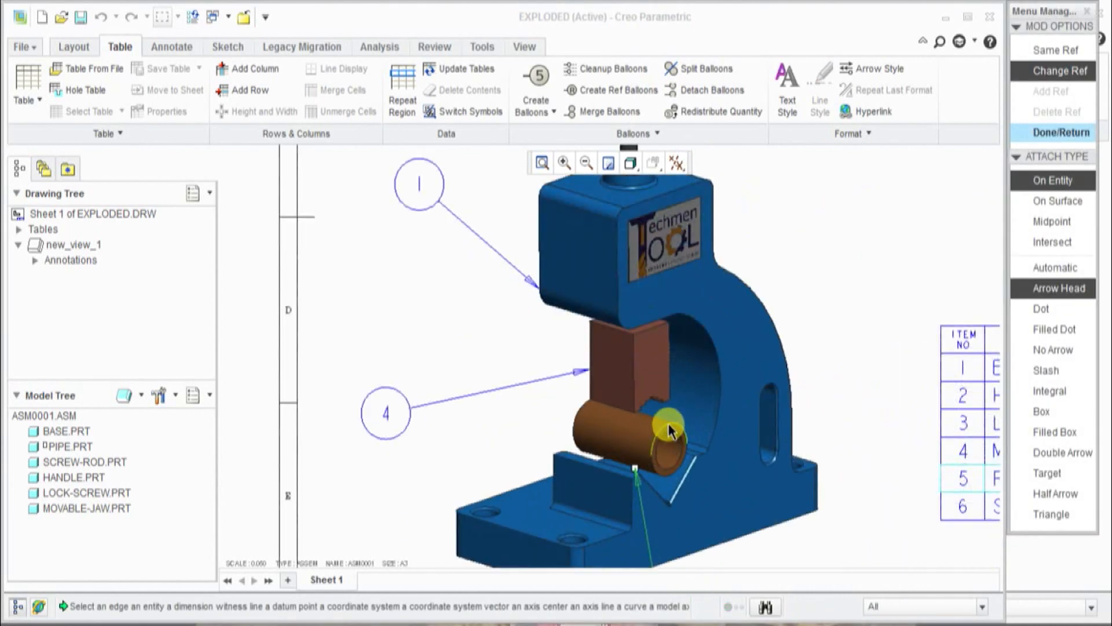
scroll(669, 429, up, 3)
click(1061, 132)
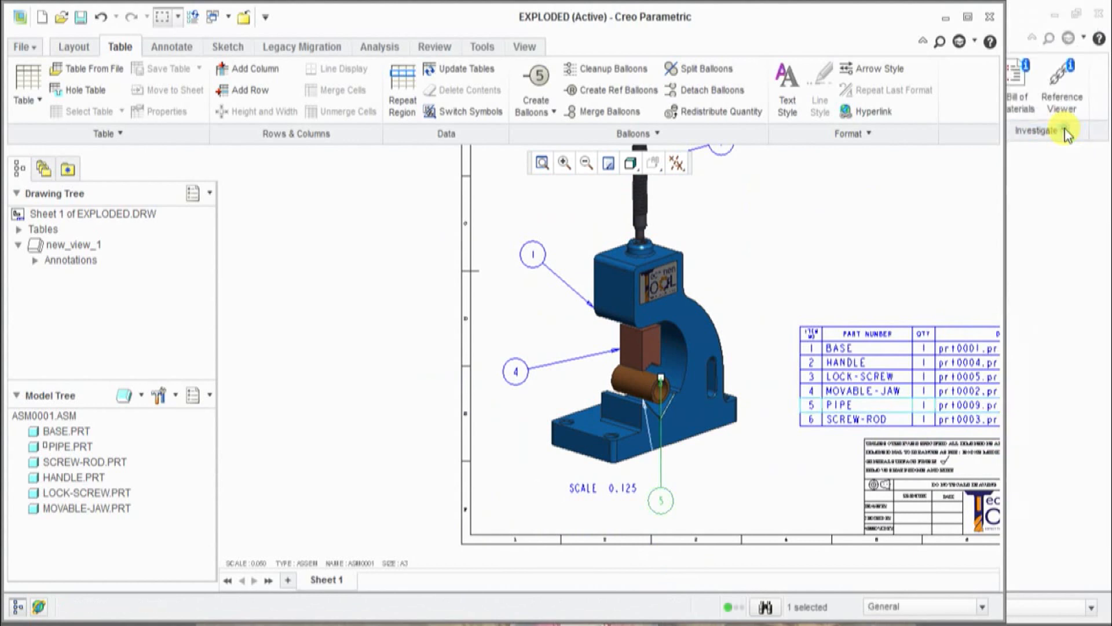
Step: Move balloon 5 from below the base to the upper right of the base's curved arm
click(792, 474)
click(661, 501)
drag(659, 499, 727, 276)
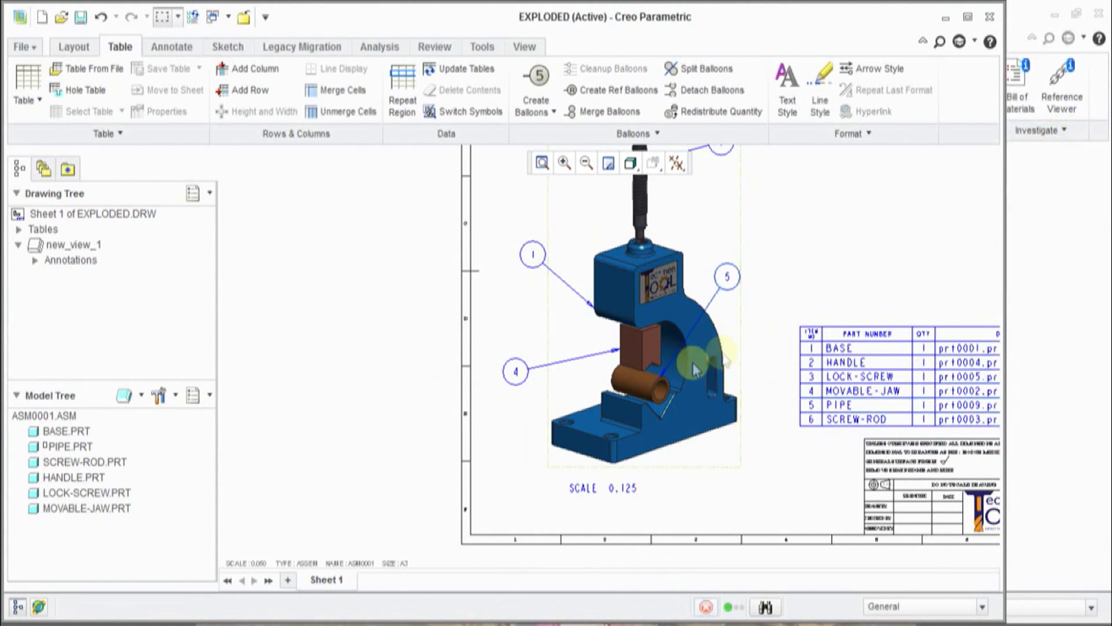
Step: Maximize the drawing window and review the ballooned exploded view and parts table on the full sheet
scroll(695, 368, up, 3)
scroll(418, 235, up, 1)
scroll(712, 281, down, 1)
scroll(668, 312, up, 2)
scroll(694, 310, down, 2)
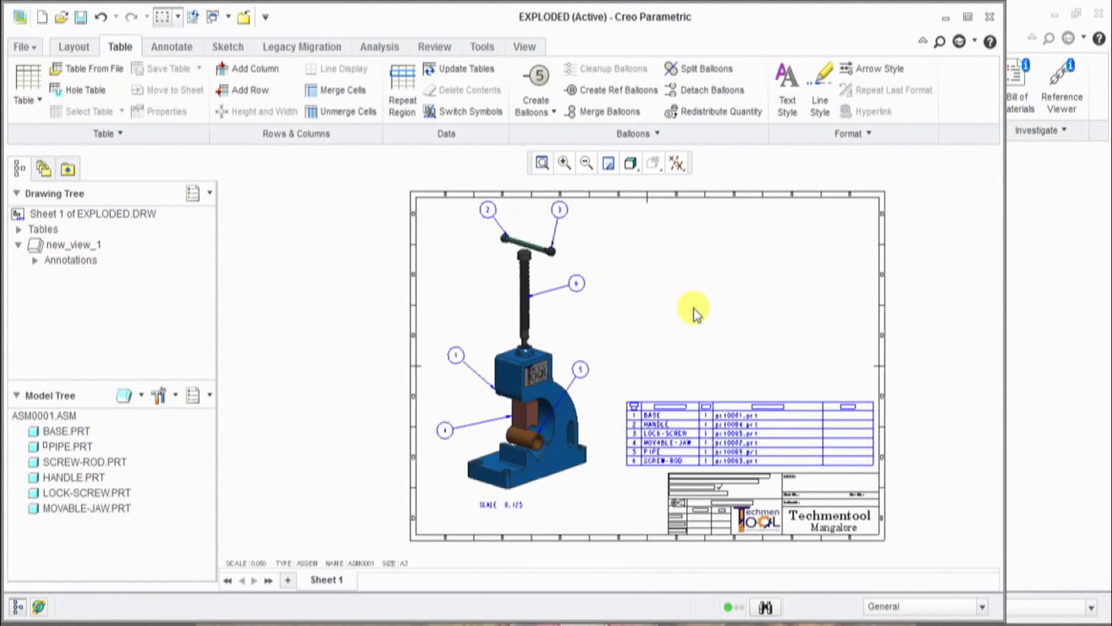
click(968, 17)
scroll(735, 318, down, 1)
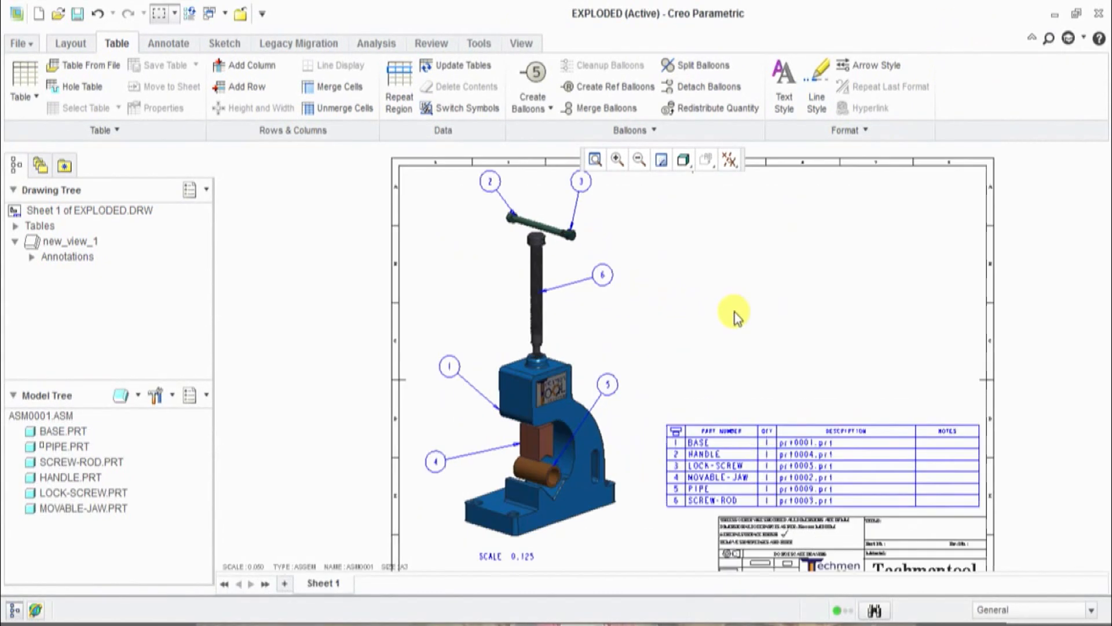
scroll(734, 313, up, 1)
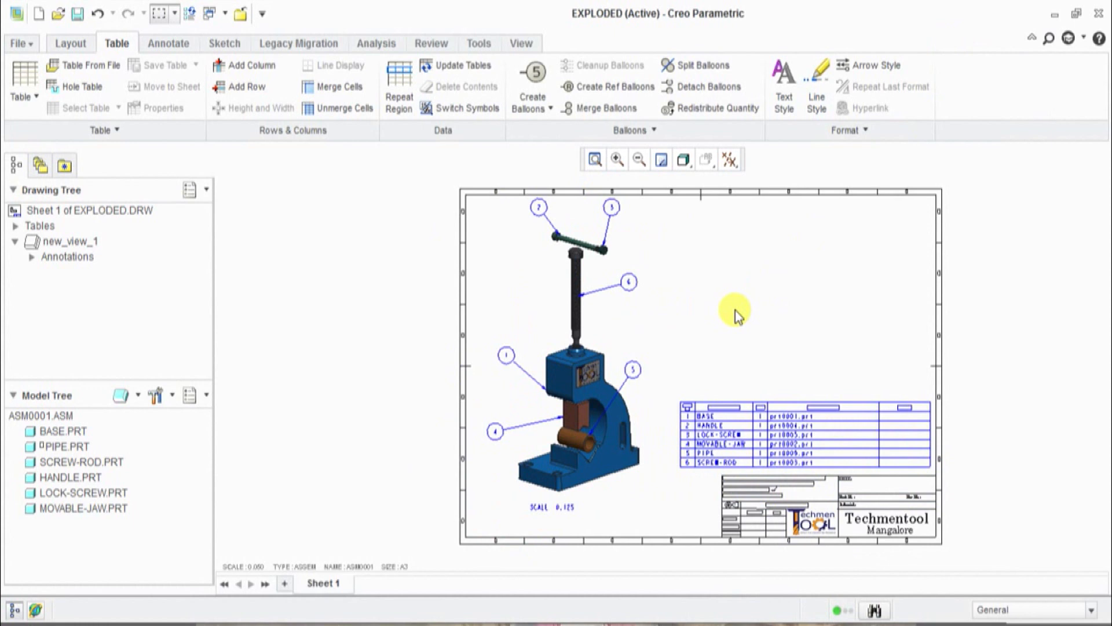
Step: Export the drawing with Quick Export to PDF and view the whole page in WPS Writer
click(20, 44)
mouse_move(46, 170)
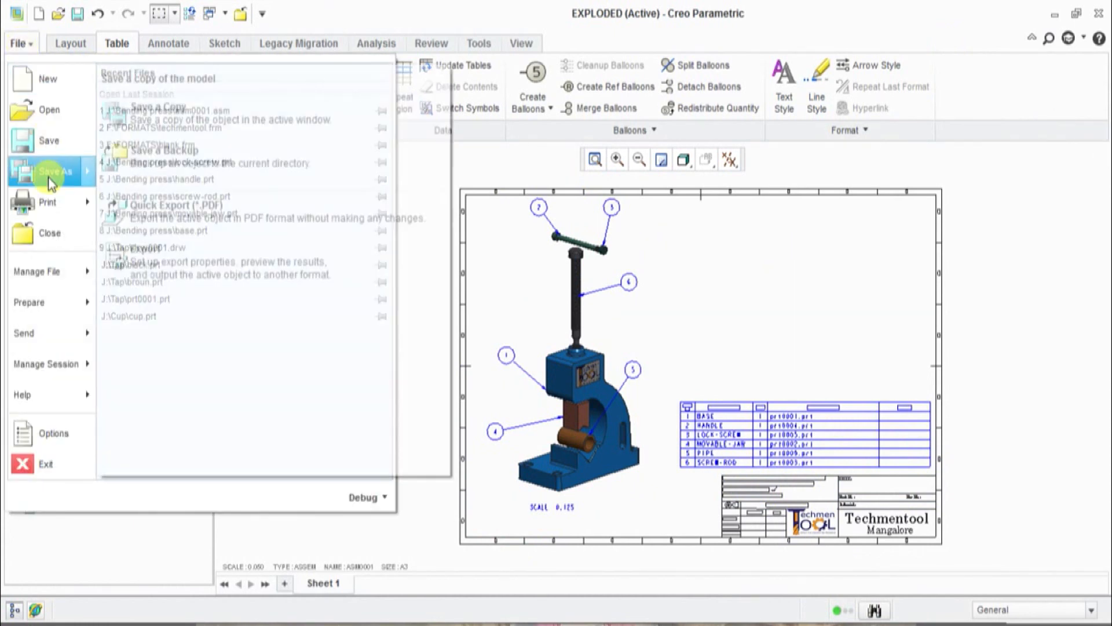
click(181, 222)
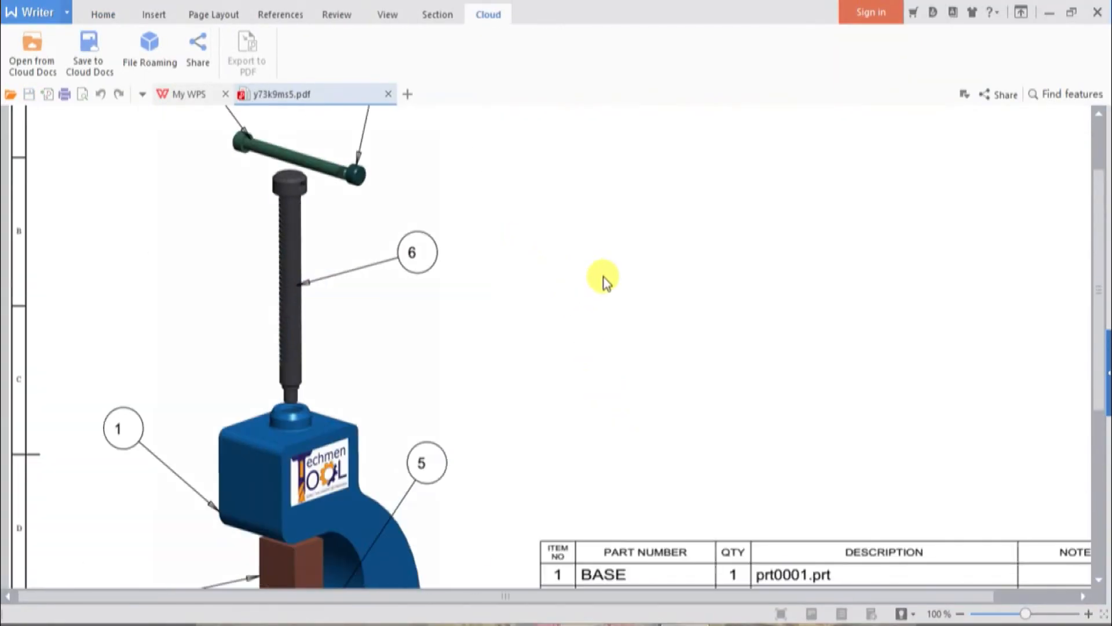
ctrl+scroll(620, 281, down, 2)
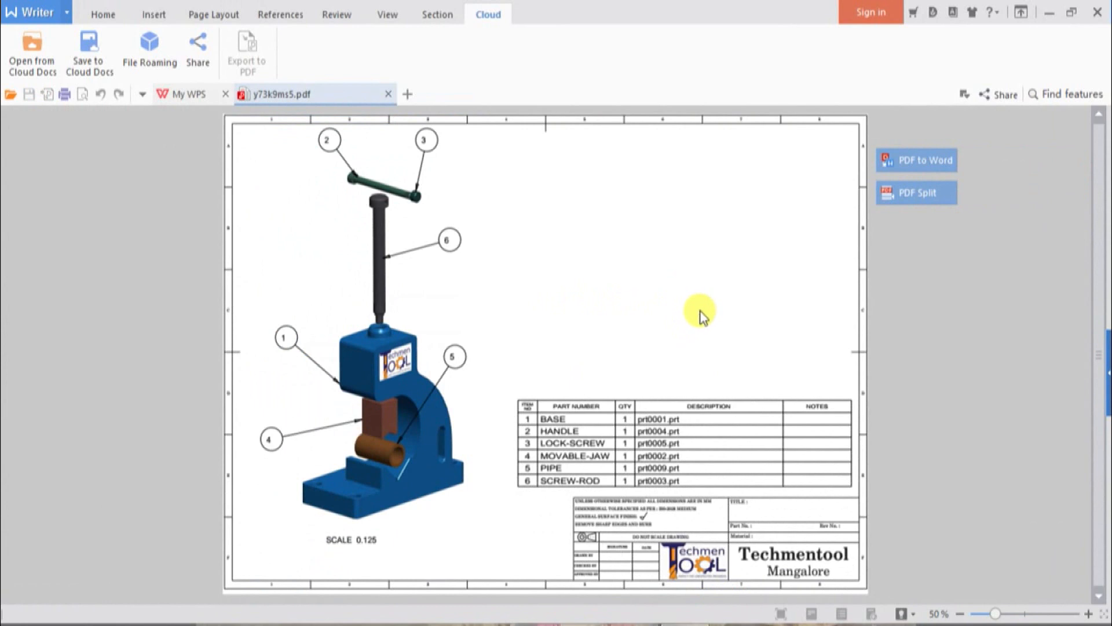